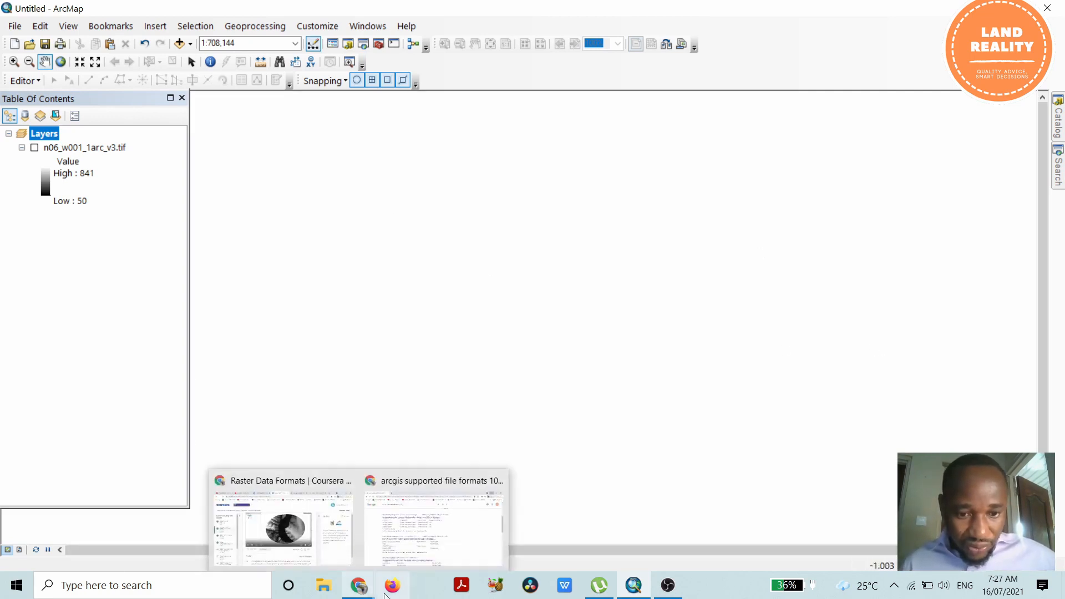
# - Switch to Chrome and open the ArcGIS for Desktop help page on supported raster dataset file formats from the search results
pyautogui.moveTo(359, 589)
pyautogui.click(403, 525)
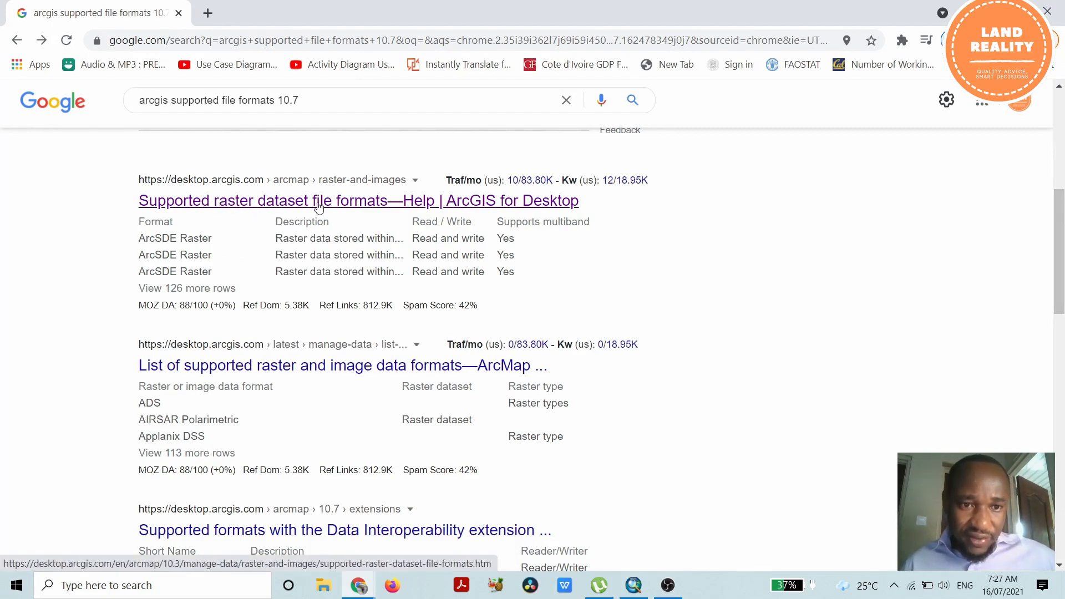
pyautogui.click(474, 206)
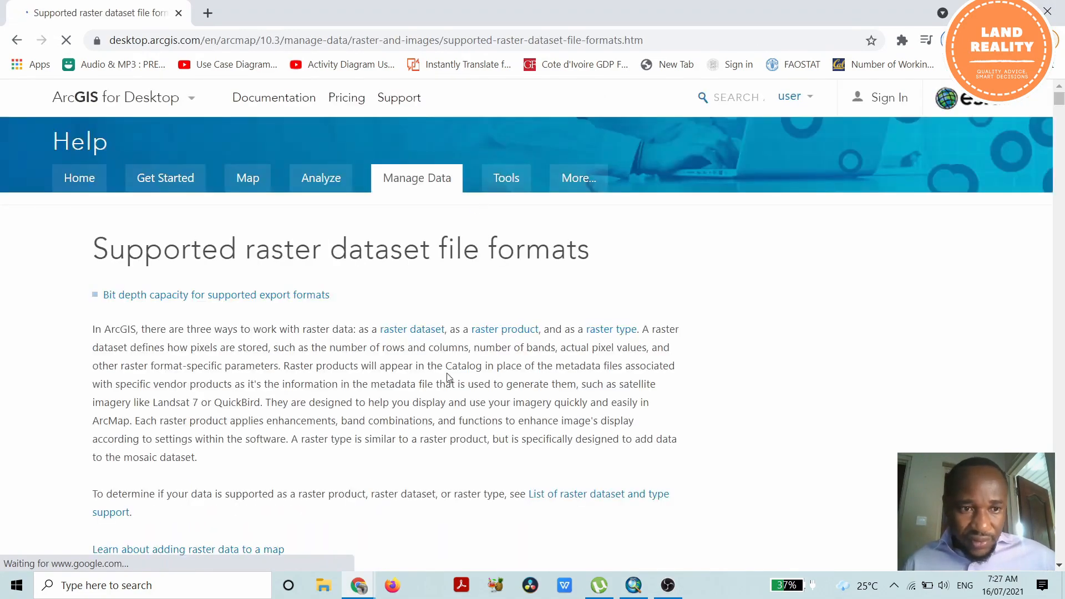
# - Examine the supported formats table from AIRSAR through Binary Terrain, including file extensions, read/write support and data types
pyautogui.scroll(-10, 445, 372)
pyautogui.scroll(-1, 445, 369)
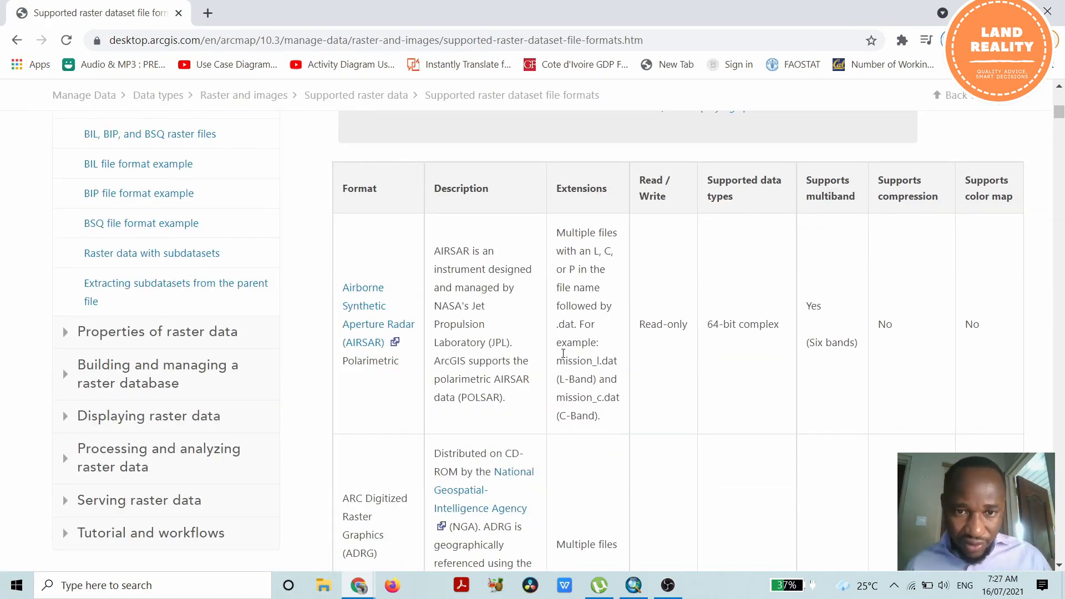
pyautogui.scroll(-3, 536, 352)
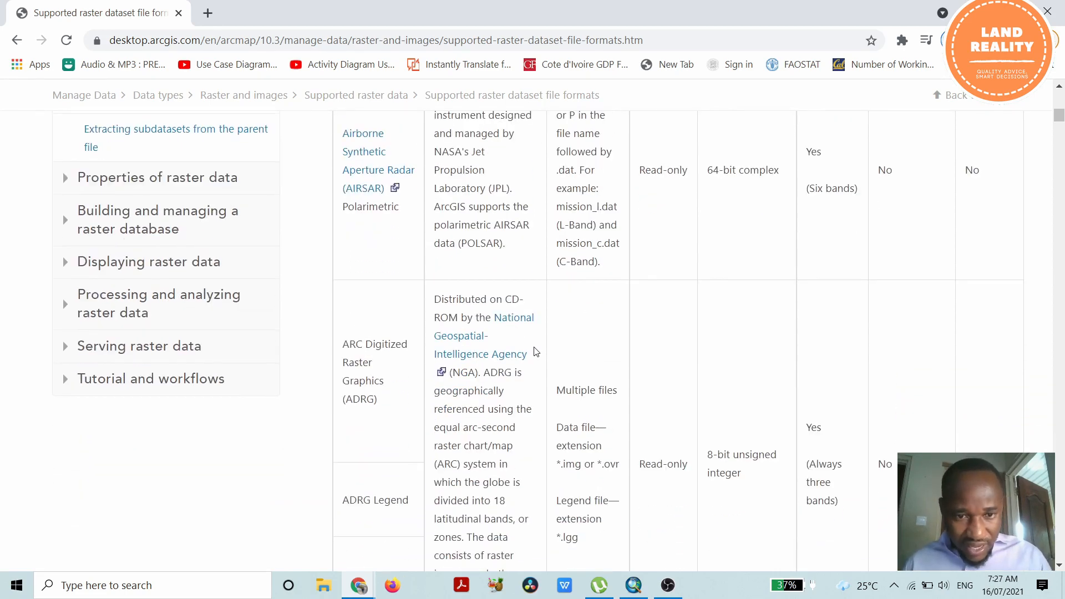
pyautogui.scroll(-6, 536, 352)
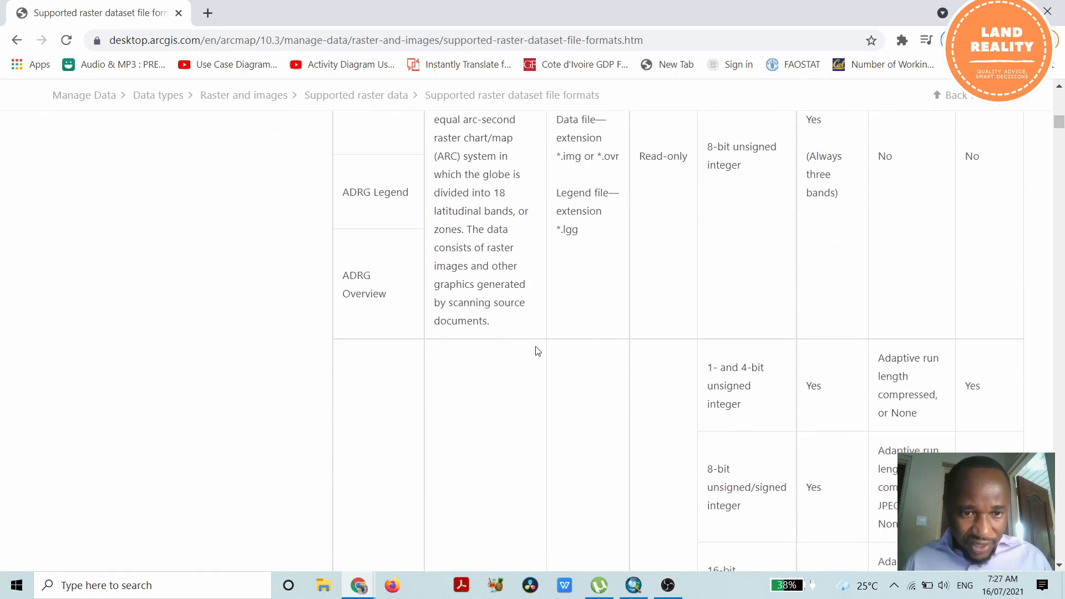
pyautogui.scroll(-14, 537, 352)
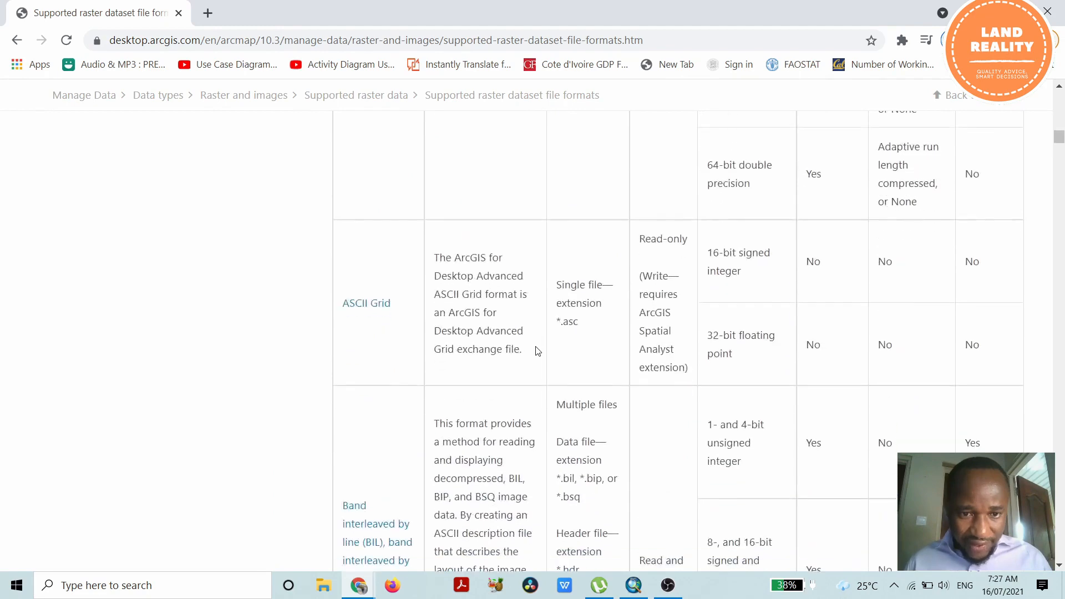
pyautogui.scroll(-3, 536, 351)
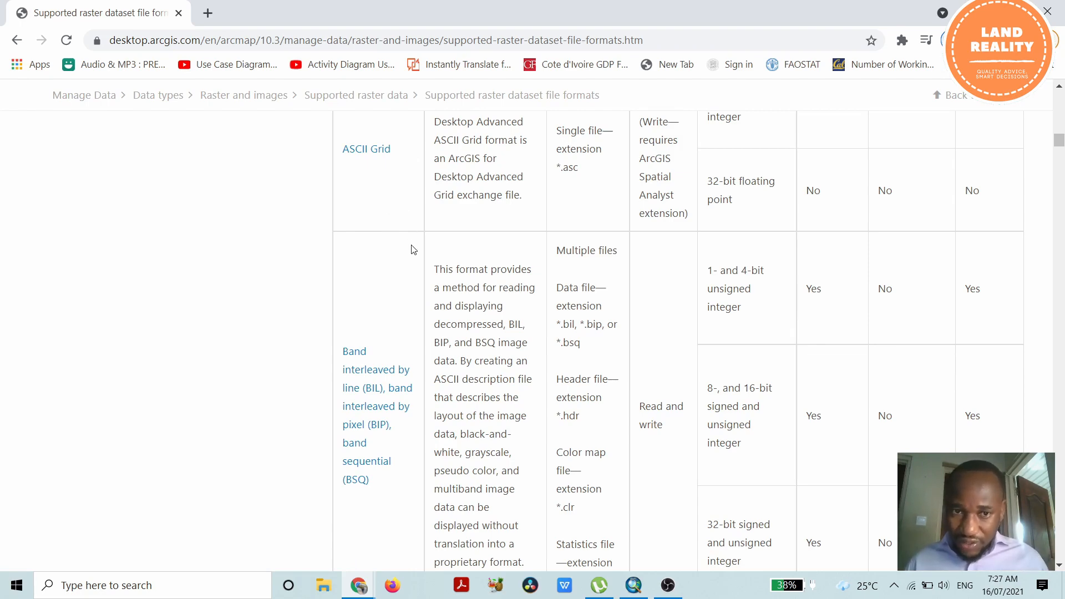
pyautogui.scroll(-4, 595, 301)
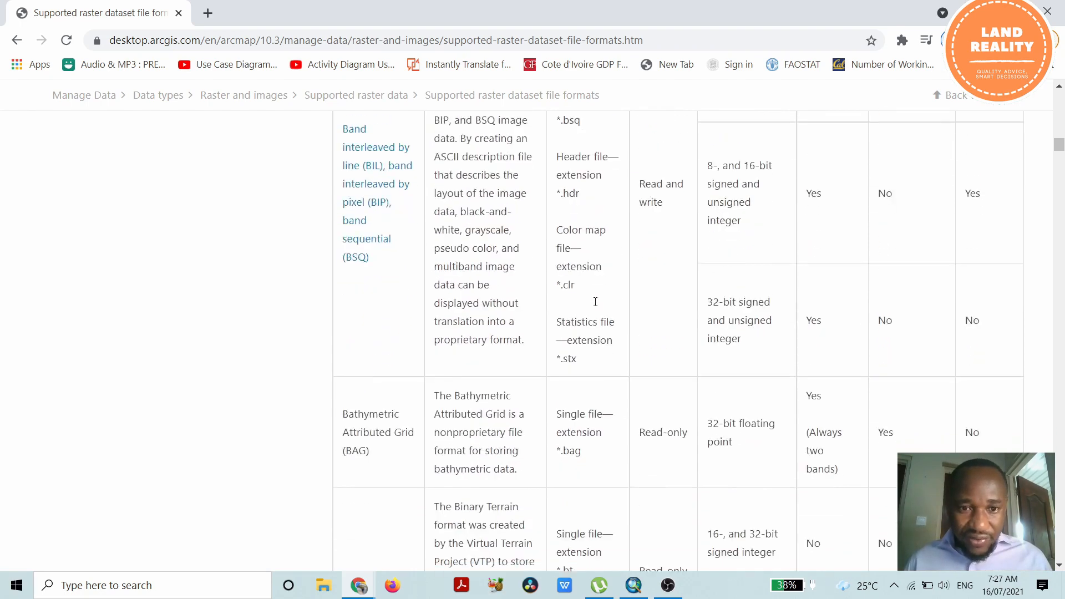
pyautogui.scroll(-2, 596, 302)
pyautogui.scroll(-5, 596, 307)
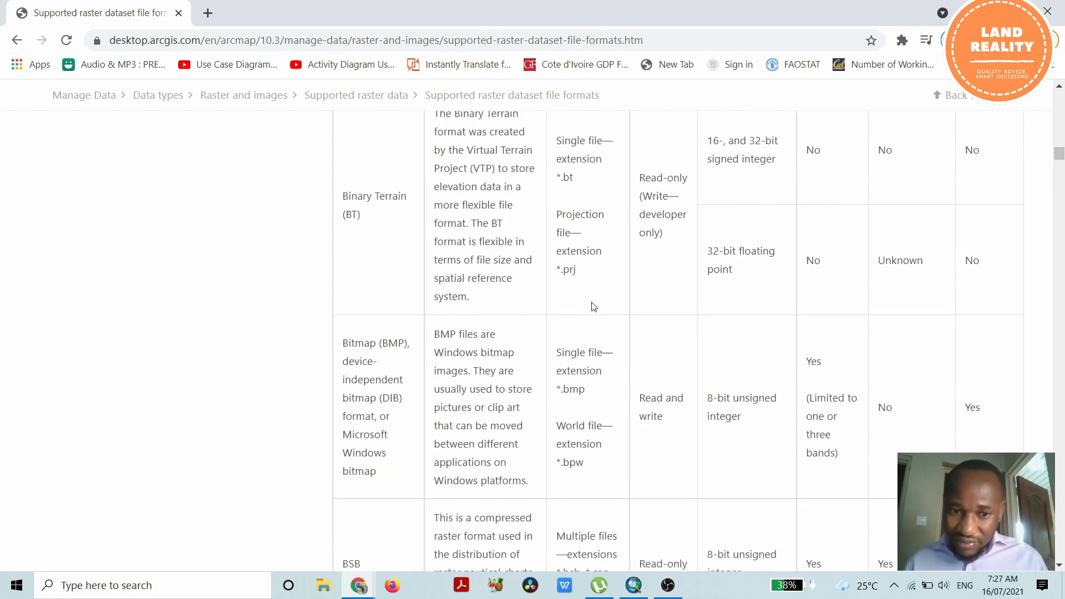
# - Read the table rows from BSB through ERDAS 7.5 RAW, comparing file extensions and multiband support
pyautogui.scroll(-15, 594, 307)
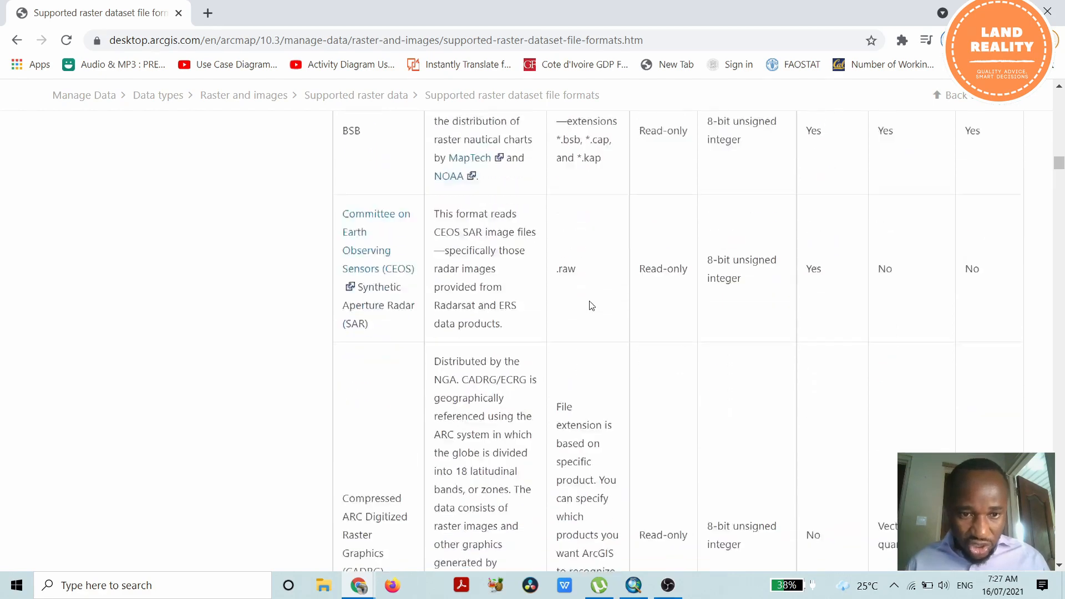
pyautogui.scroll(-7, 498, 278)
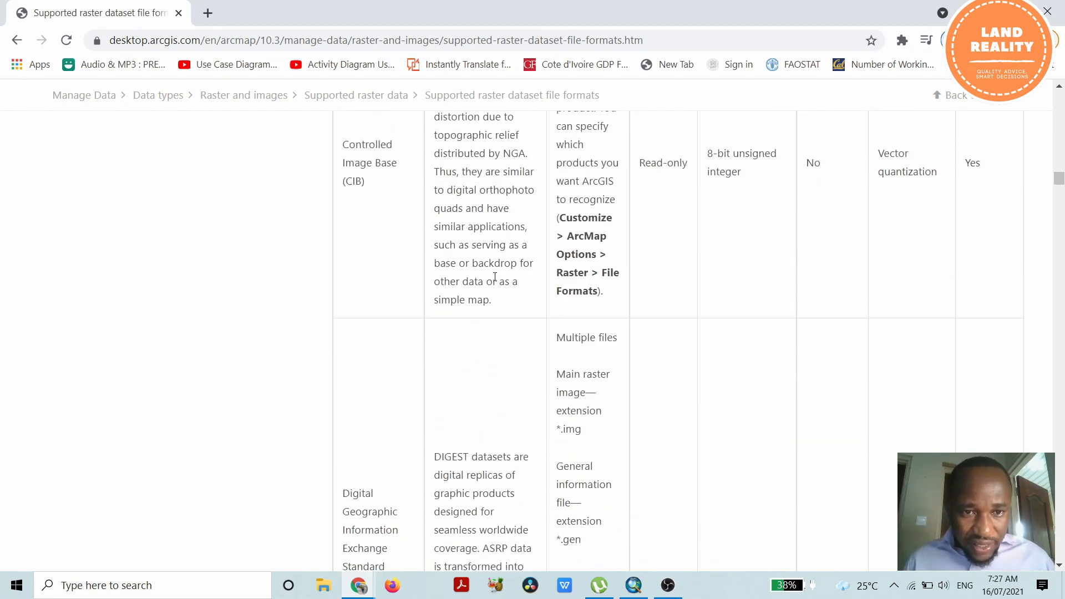
pyautogui.scroll(-6, 492, 279)
pyautogui.scroll(-5, 394, 400)
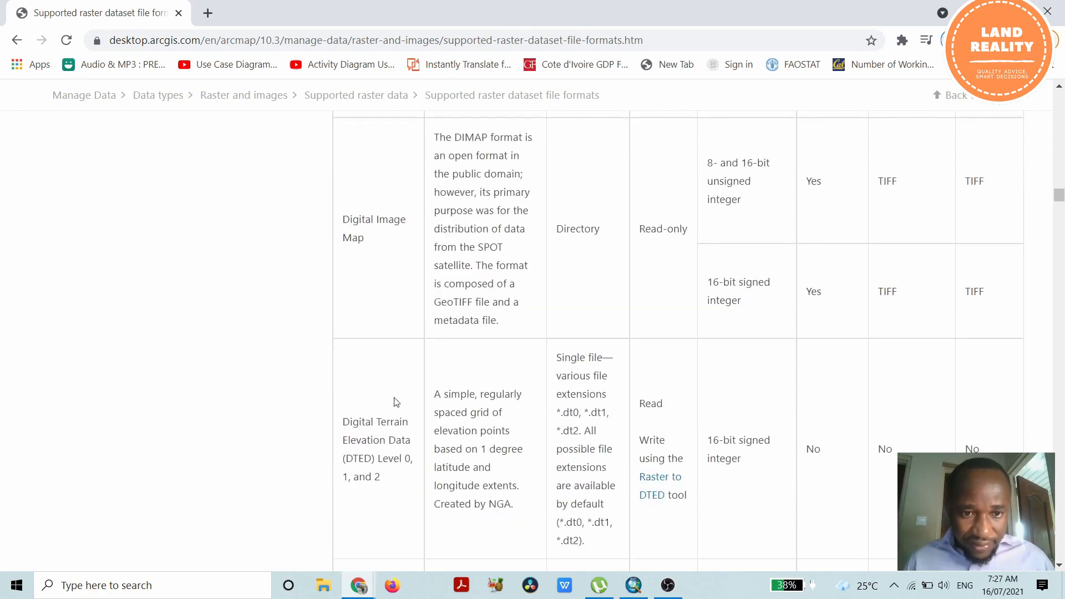
pyautogui.scroll(-2, 528, 350)
pyautogui.scroll(-7, 528, 350)
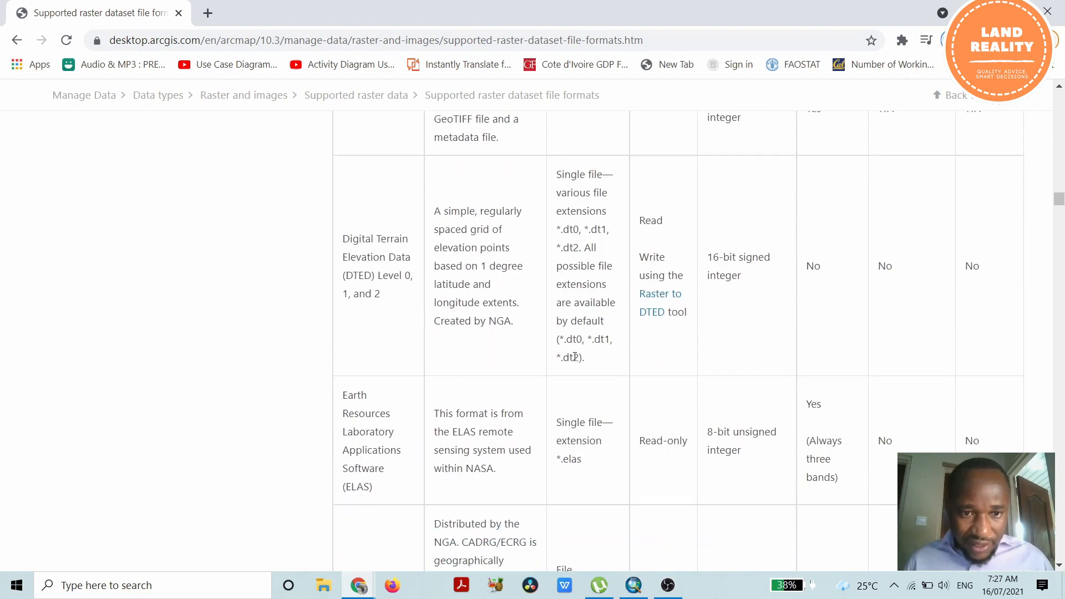
pyautogui.scroll(3, 574, 362)
pyautogui.scroll(-4, 576, 363)
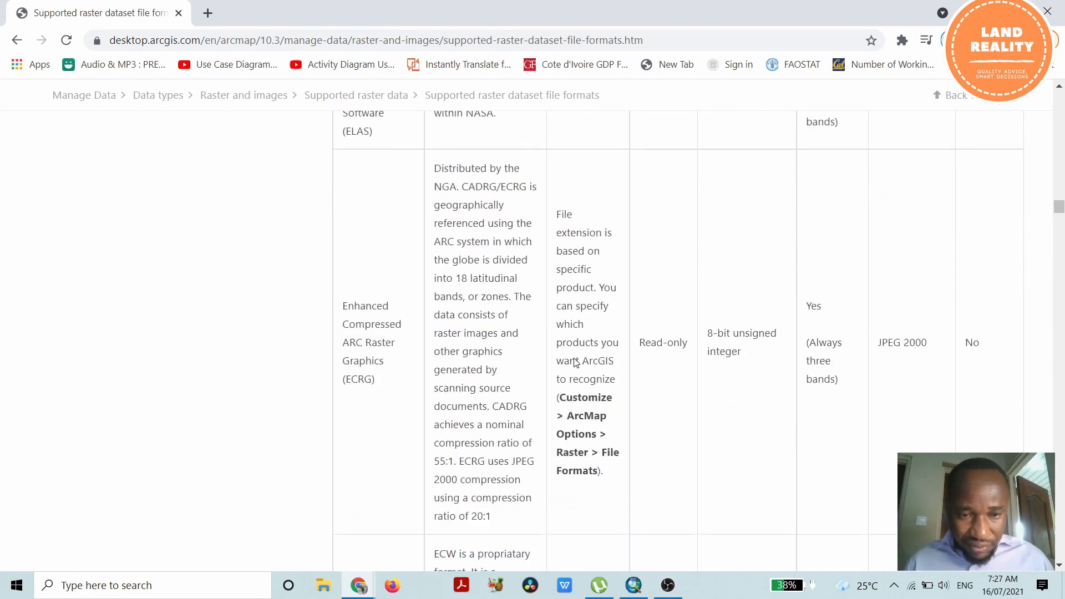
pyautogui.scroll(-7, 575, 361)
pyautogui.scroll(-10, 574, 361)
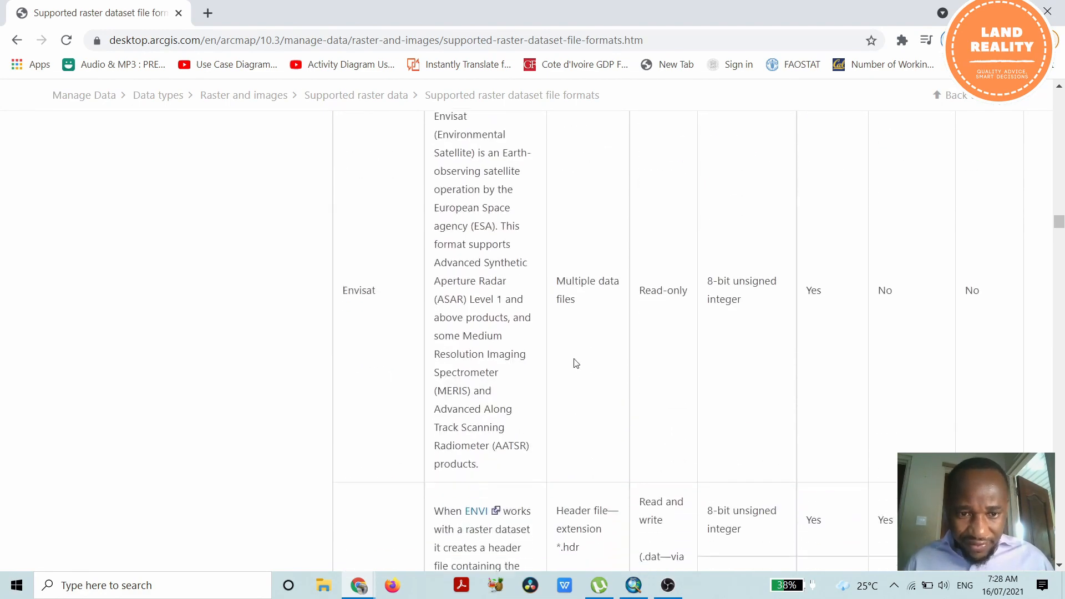
pyautogui.scroll(-12, 571, 362)
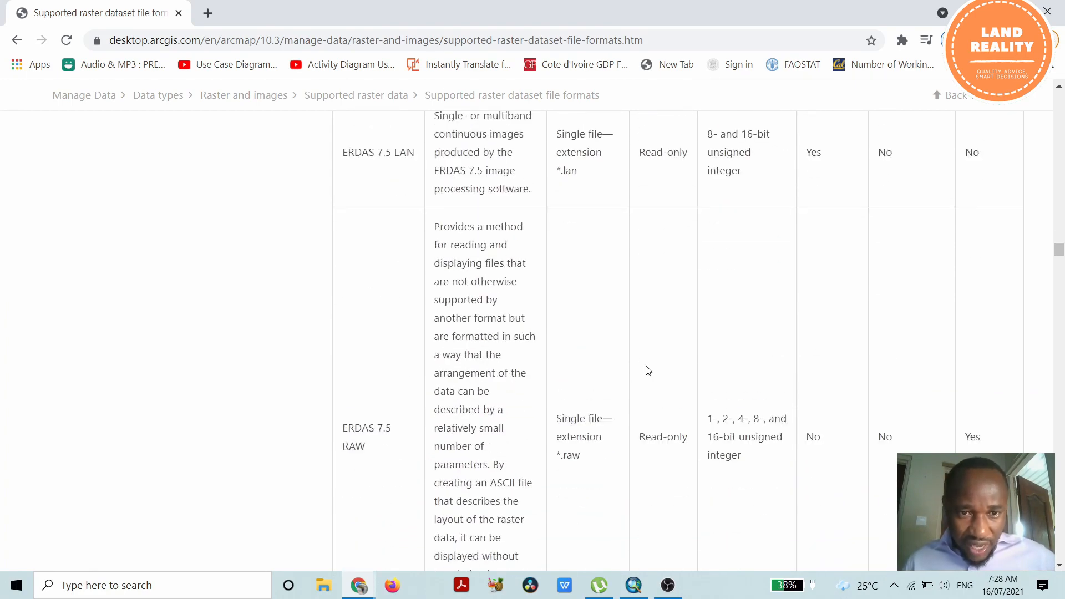
pyautogui.scroll(-1, 648, 374)
pyautogui.scroll(-15, 649, 375)
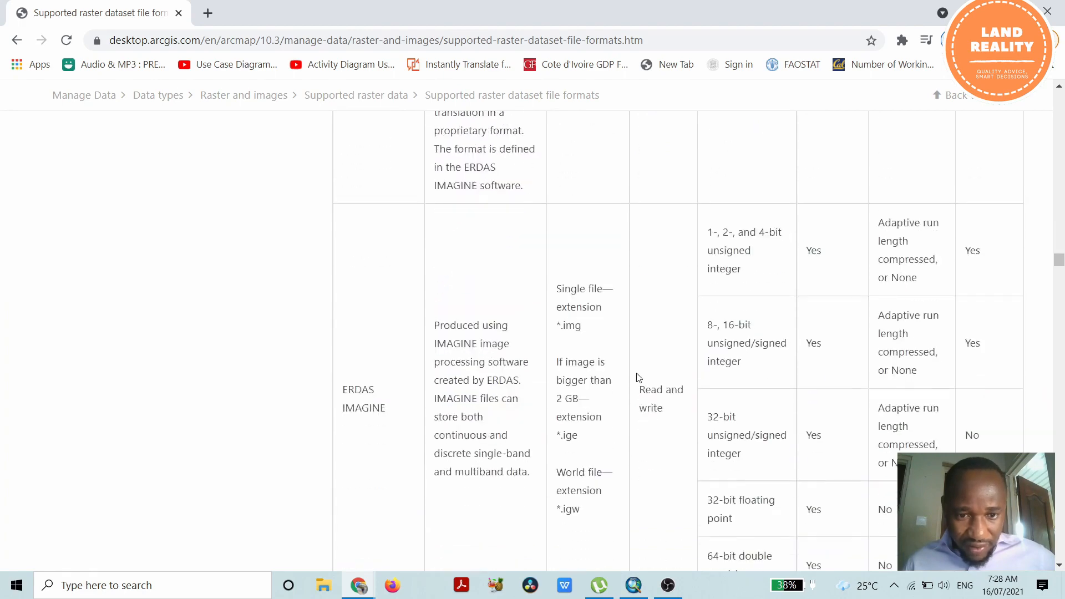
# - Highlight the *.img extension in the ERDAS IMAGINE row, then clear the highlight
pyautogui.scroll(3, 396, 286)
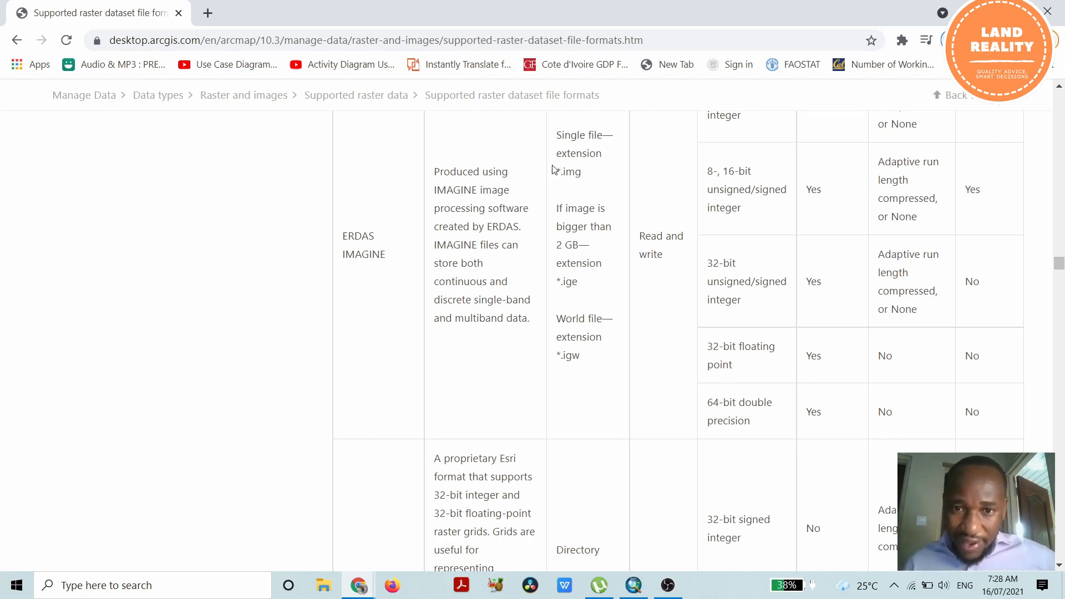
pyautogui.moveTo(558, 170); pyautogui.dragTo(599, 188)
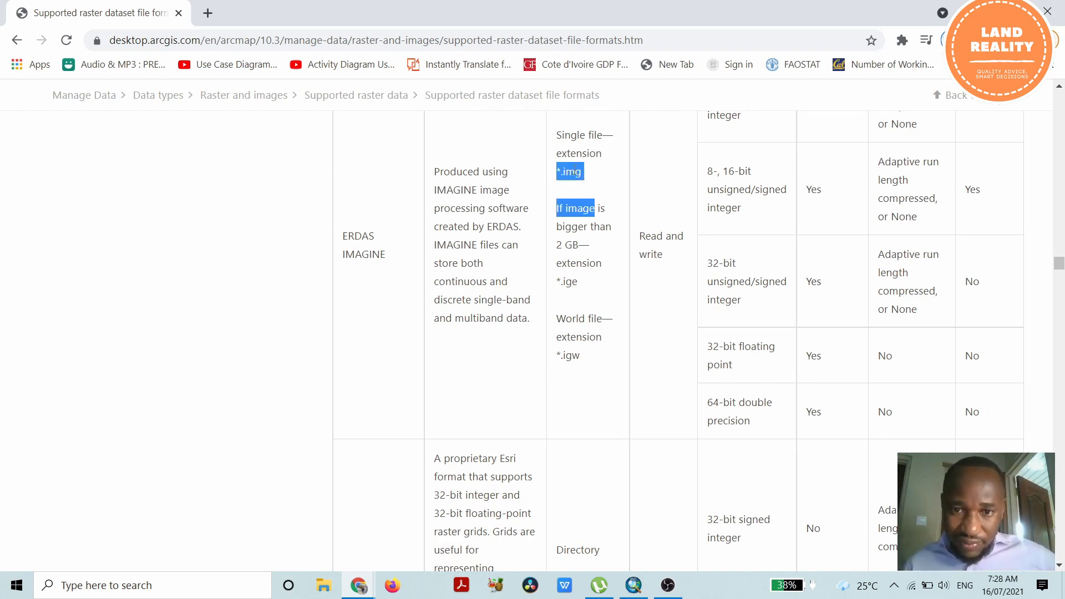
pyautogui.click(620, 291)
# - Examine the Esri Grid stack, file geodatabase, GIF, HDF, HGT and JPEG rows of the supported formats table
pyautogui.scroll(-10, 610, 309)
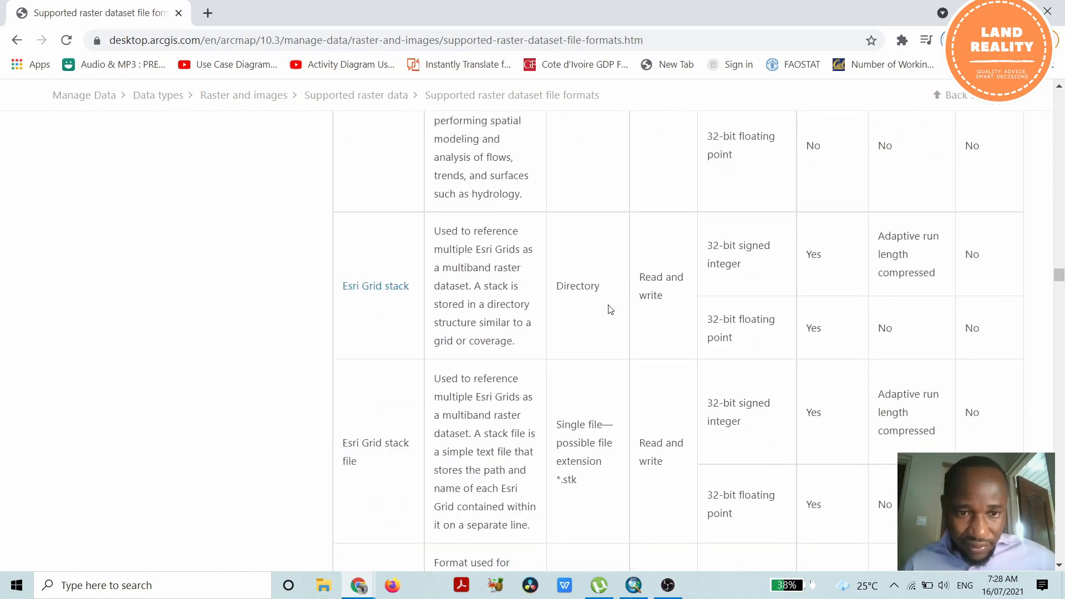
pyautogui.scroll(-8, 631, 335)
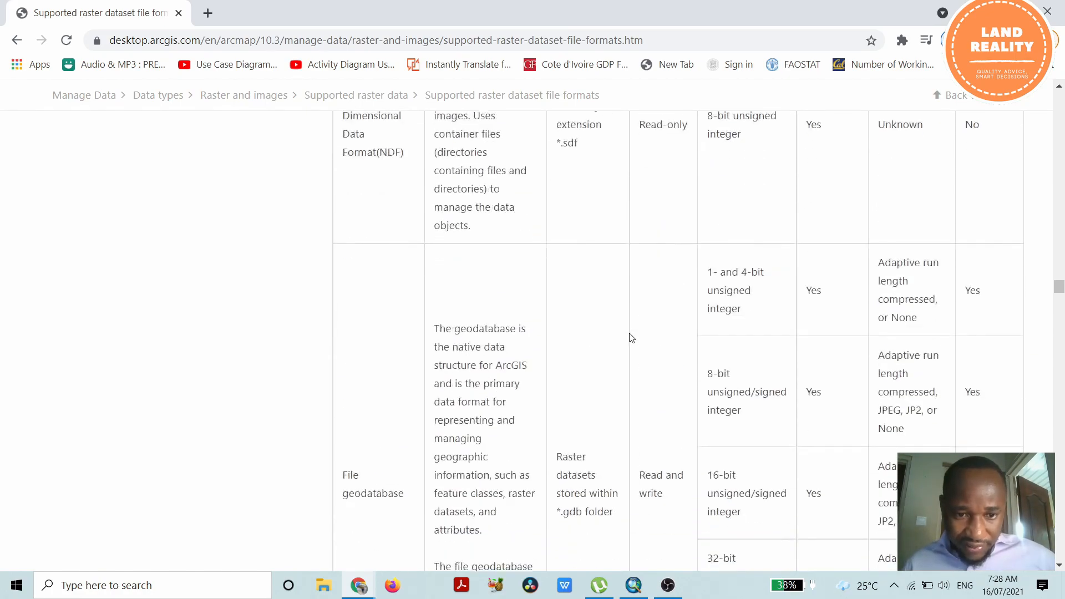
pyautogui.scroll(-10, 630, 336)
pyautogui.scroll(7, 623, 333)
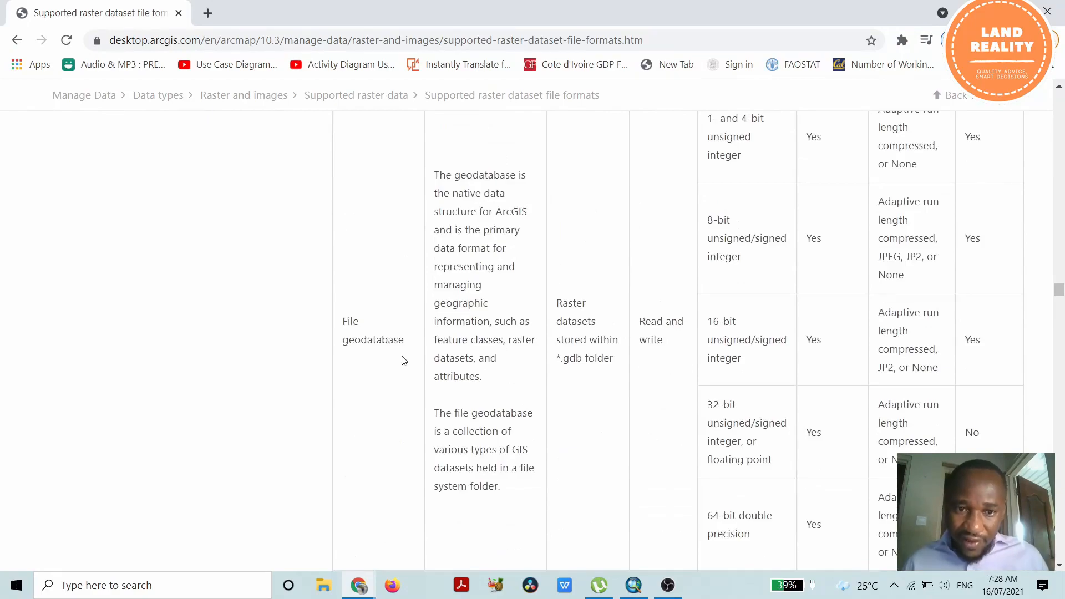
pyautogui.scroll(-15, 567, 382)
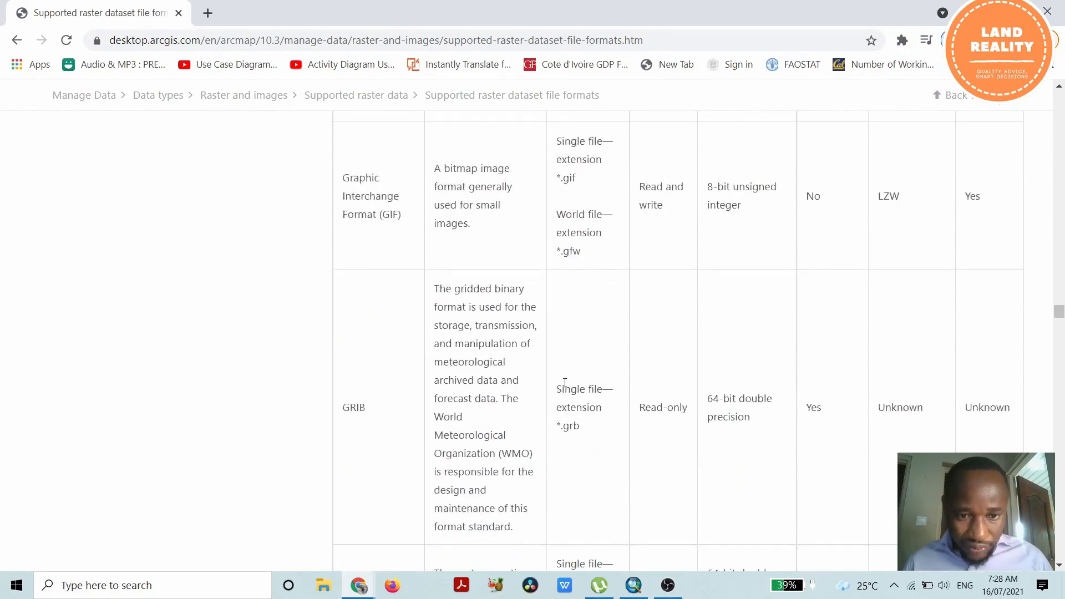
pyautogui.scroll(-15, 565, 382)
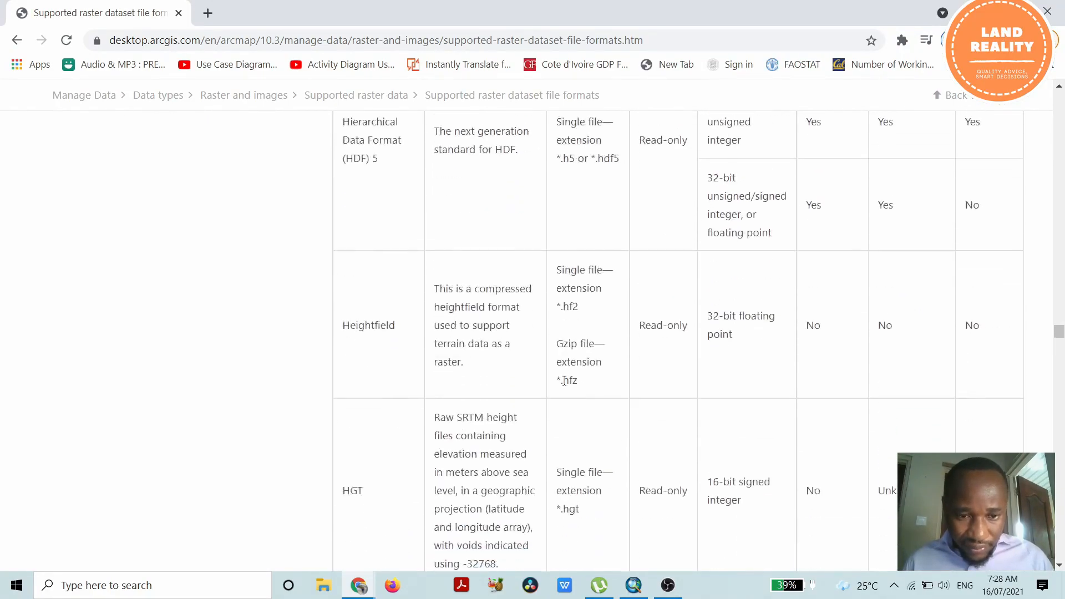
pyautogui.scroll(-20, 565, 382)
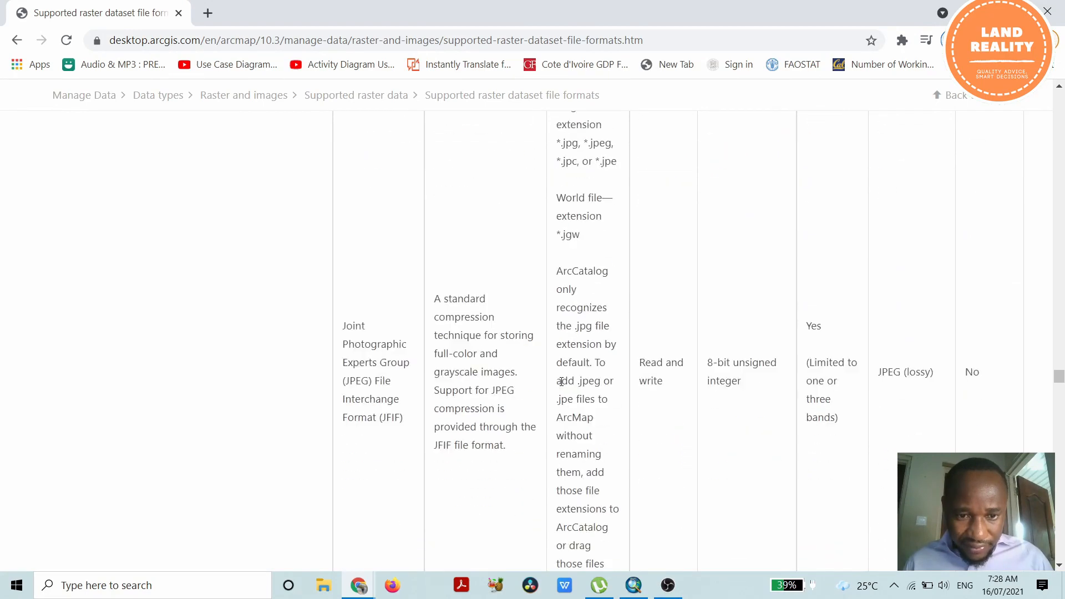
pyautogui.scroll(-10, 561, 382)
# - Switch back to ArcMap and turn on the n06_w001_1arc_v3.tif layer to inspect the elevation raster
pyautogui.click(635, 587)
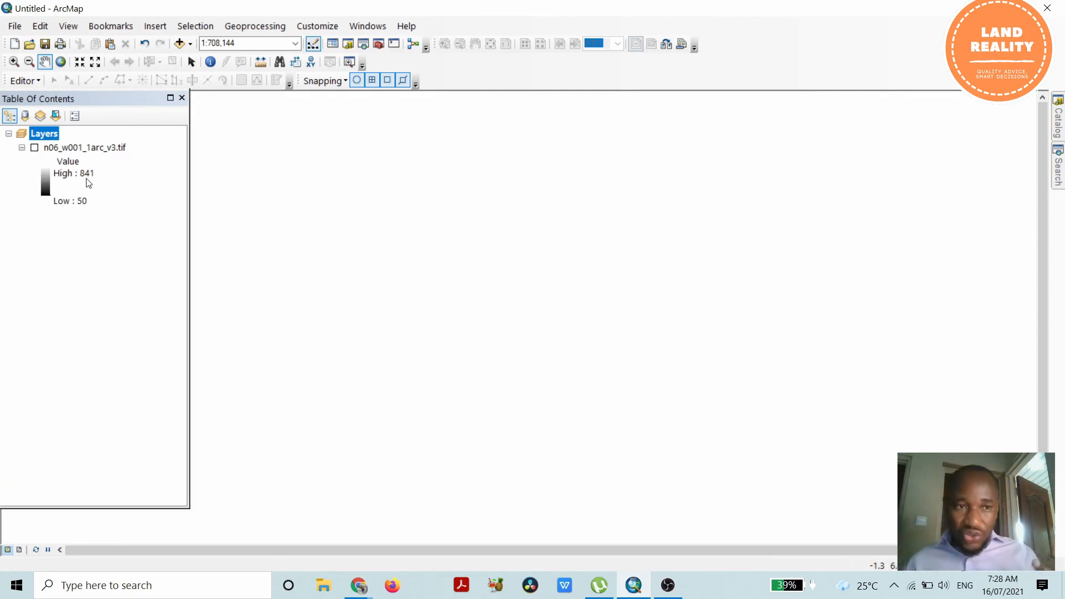
pyautogui.click(34, 148)
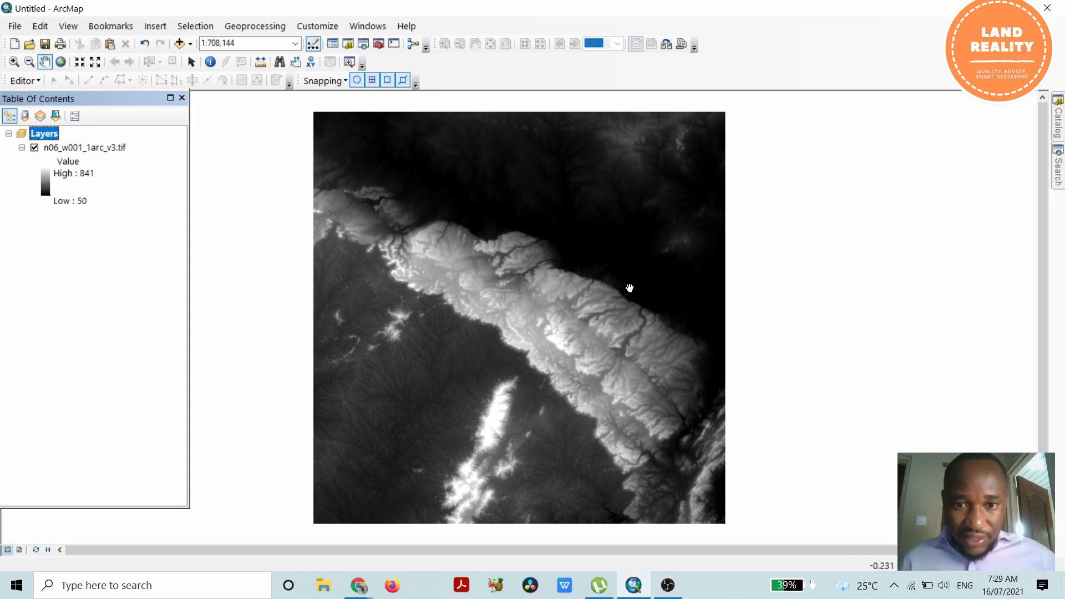
pyautogui.scroll(3, 630, 288)
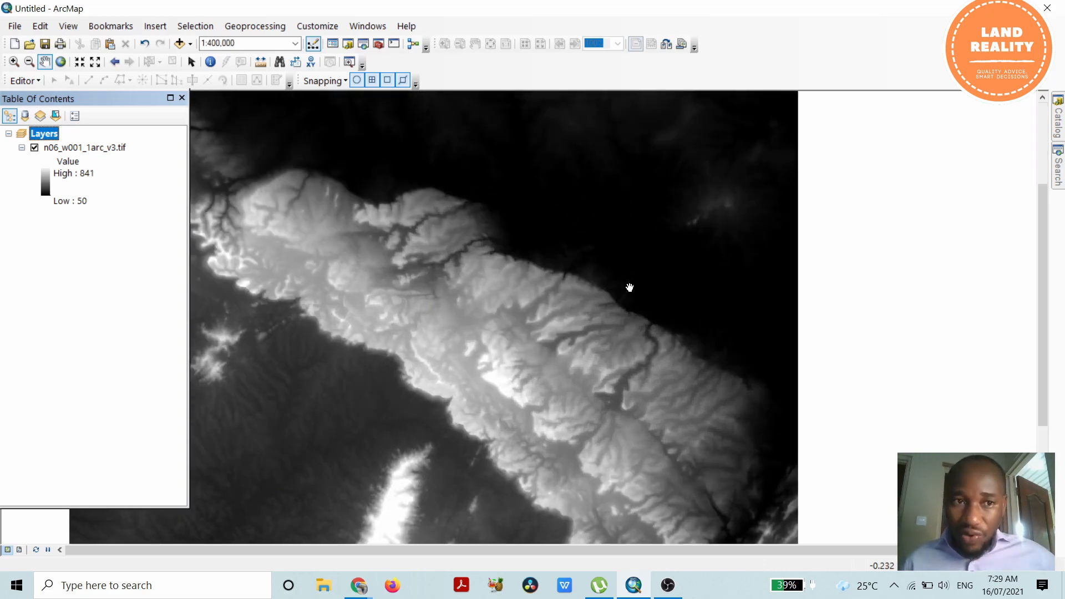
pyautogui.scroll(-3, 630, 287)
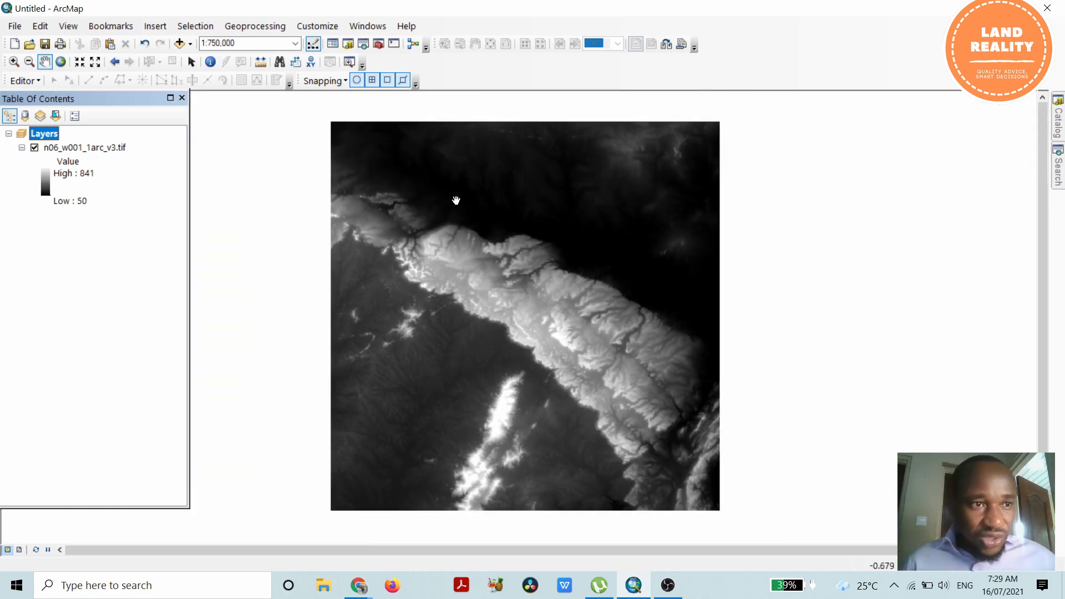
# - Open the raster data export settings for the n06_w001_1arc_v3.tif layer
pyautogui.click(83, 148)
pyautogui.rightClick(83, 153)
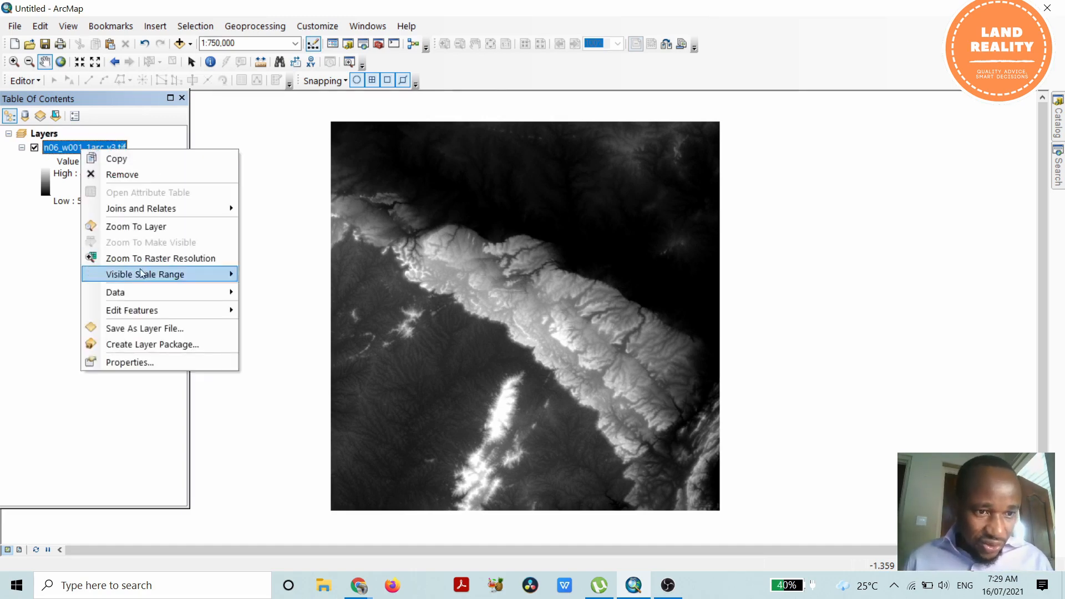
pyautogui.moveTo(197, 295)
pyautogui.click(315, 310)
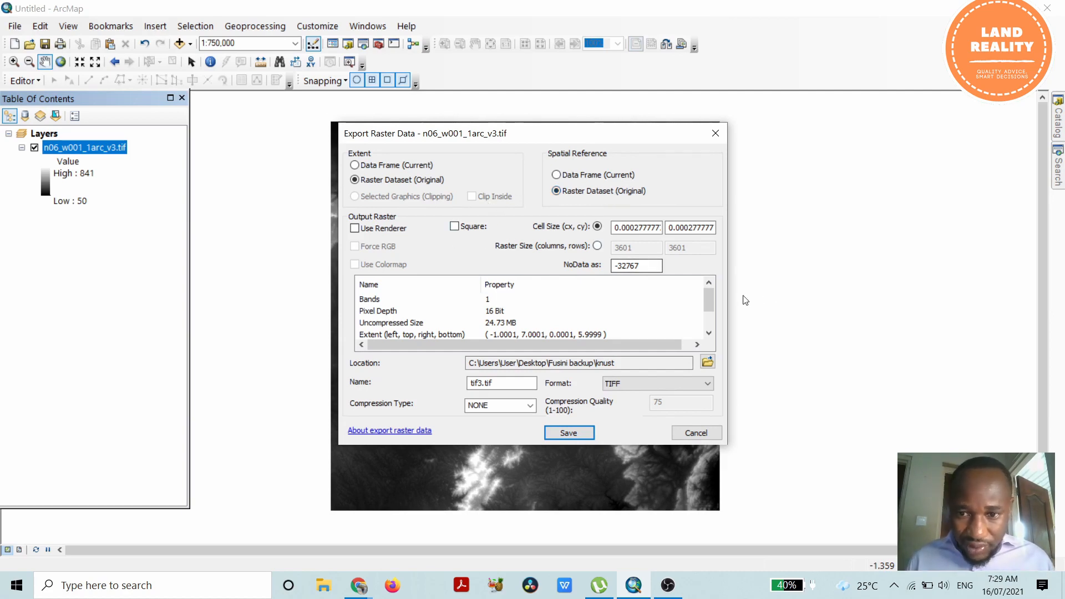
# - Review the raster's listed properties and view the output workspace choices without selecting another folder
pyautogui.moveTo(712, 300); pyautogui.dragTo(711, 324)
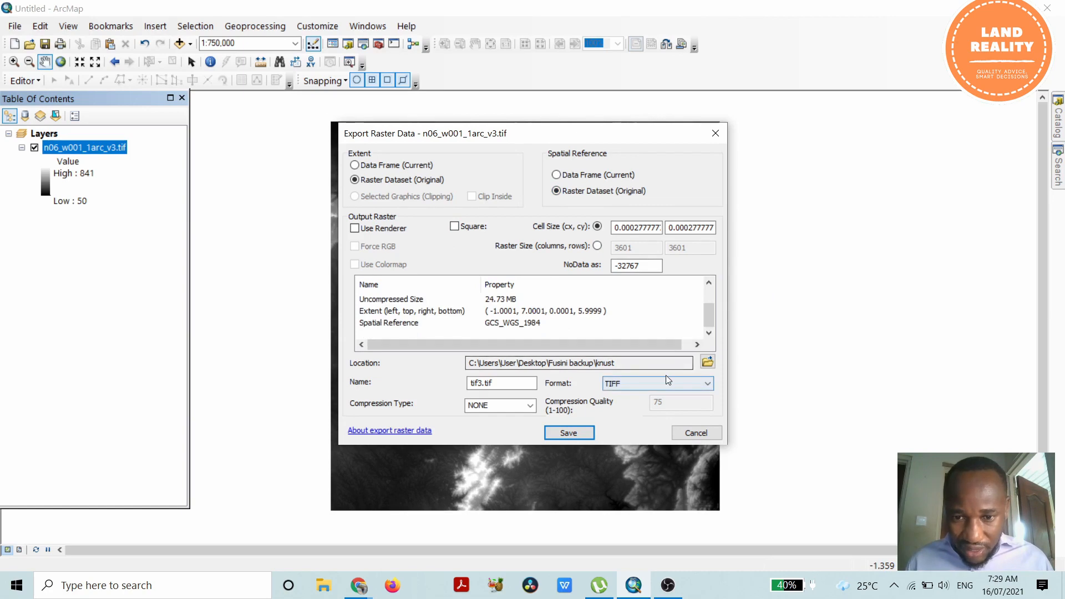
pyautogui.click(708, 363)
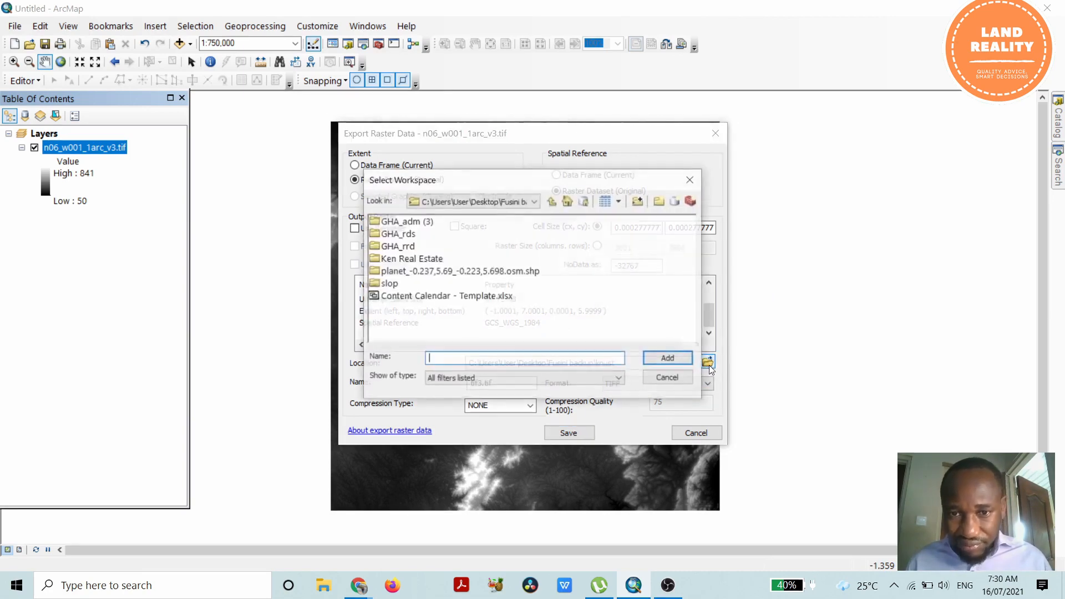
pyautogui.click(669, 379)
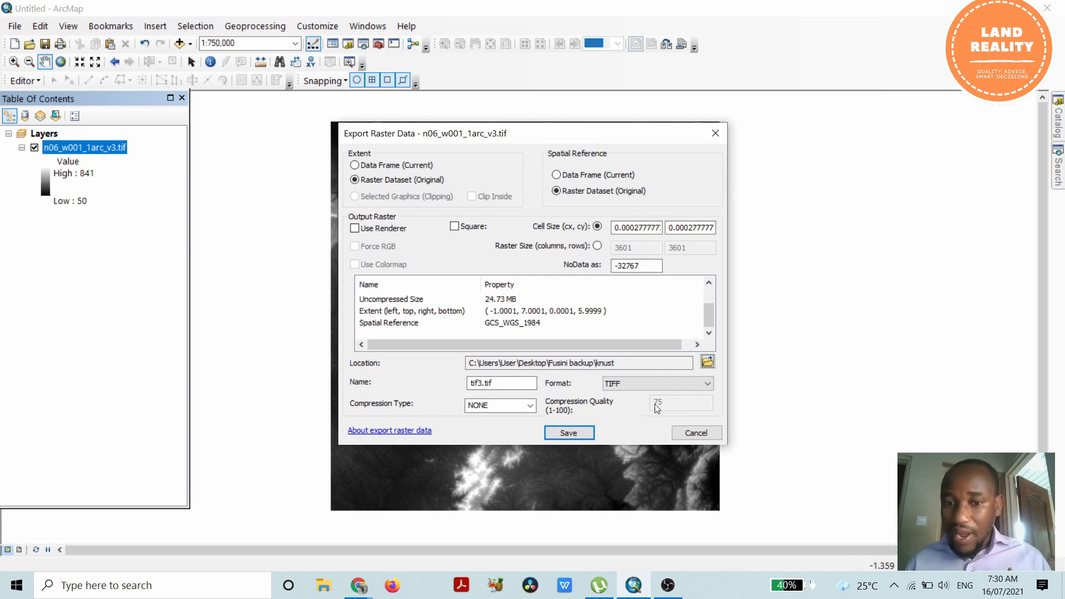
# - Review the output formats and compression types available for exporting the raster
pyautogui.click(708, 385)
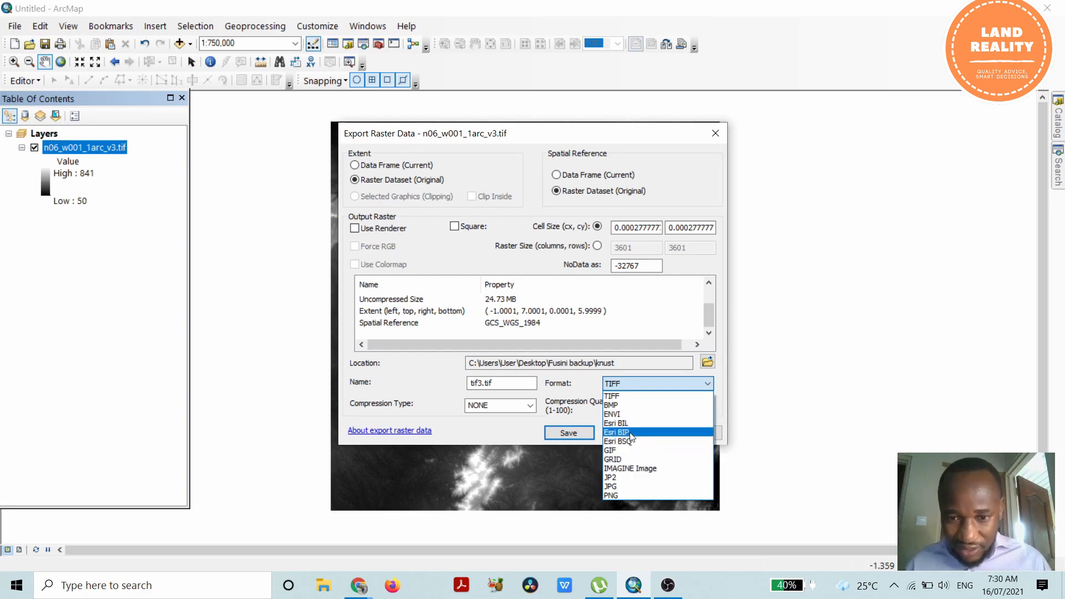
pyautogui.click(669, 376)
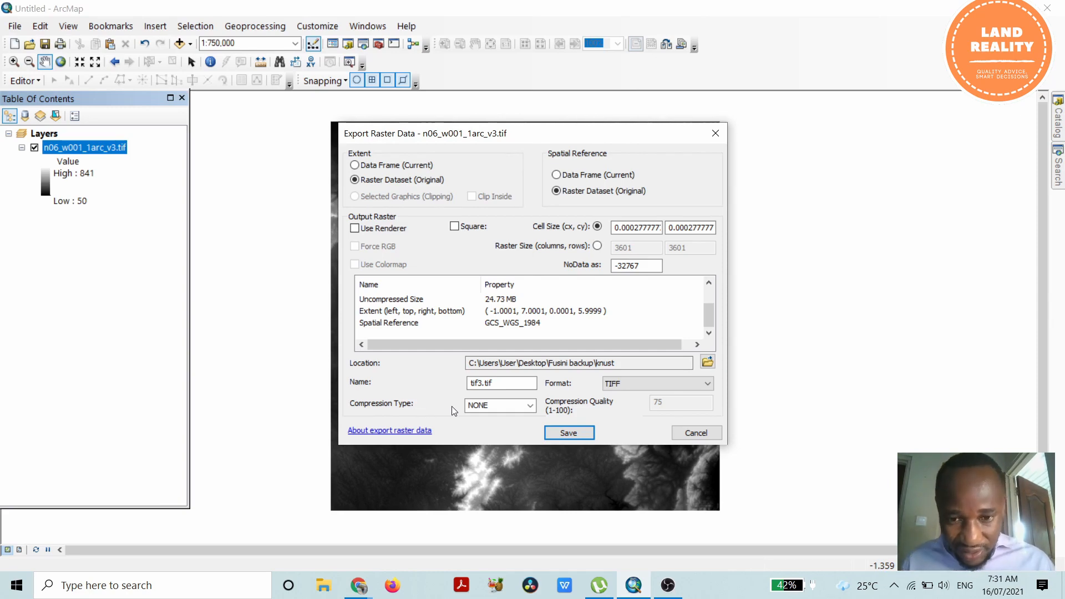
pyautogui.click(531, 405)
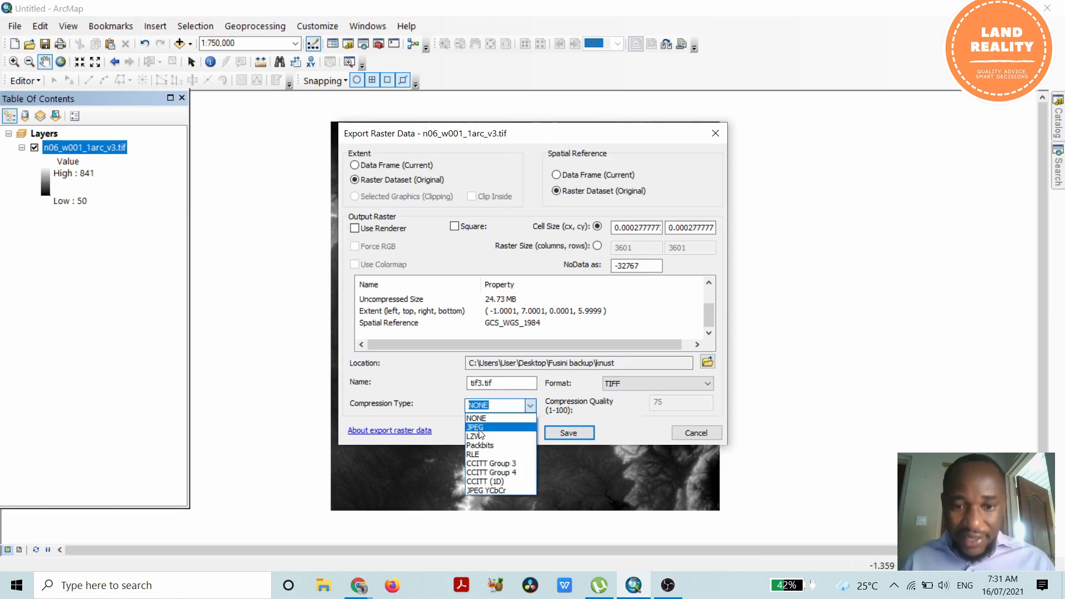
pyautogui.click(446, 398)
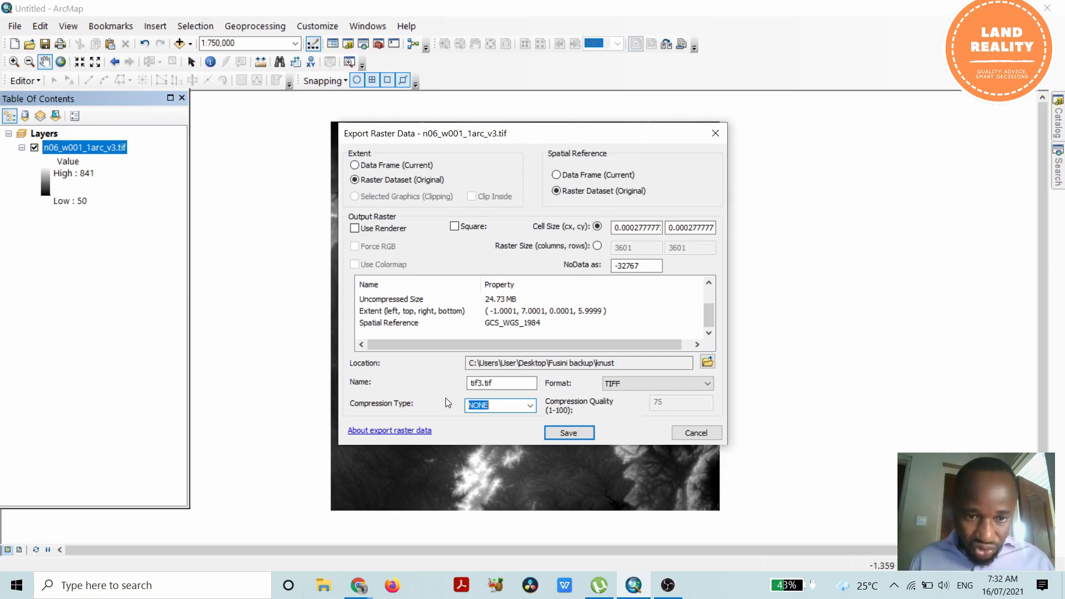
# - Export the raster as tif3.tif in TIFF format with LZW compression and add the result to the map as a layer
pyautogui.click(531, 406)
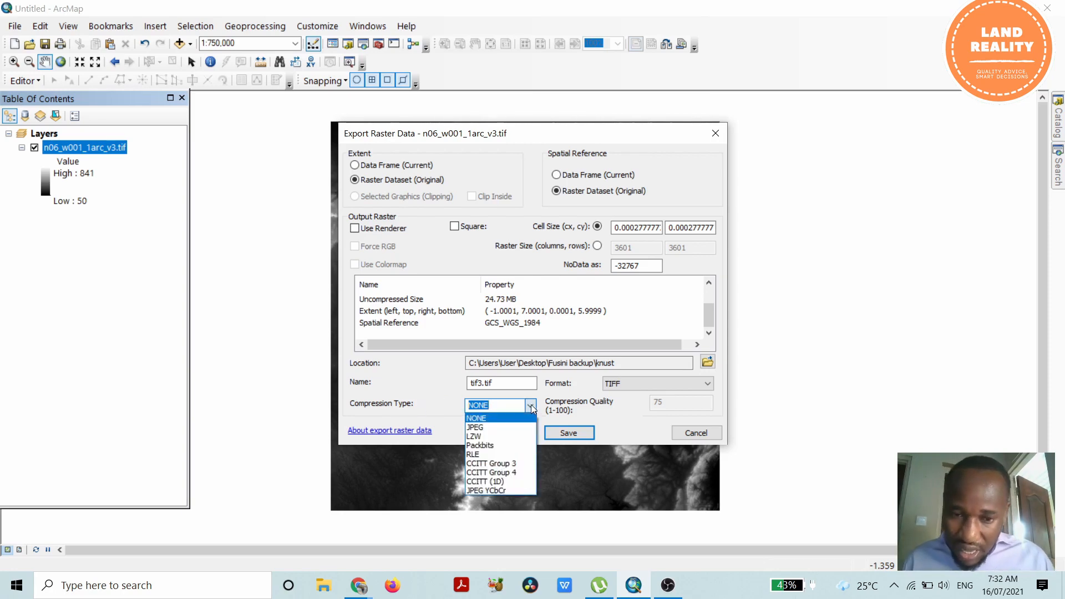
pyautogui.click(491, 438)
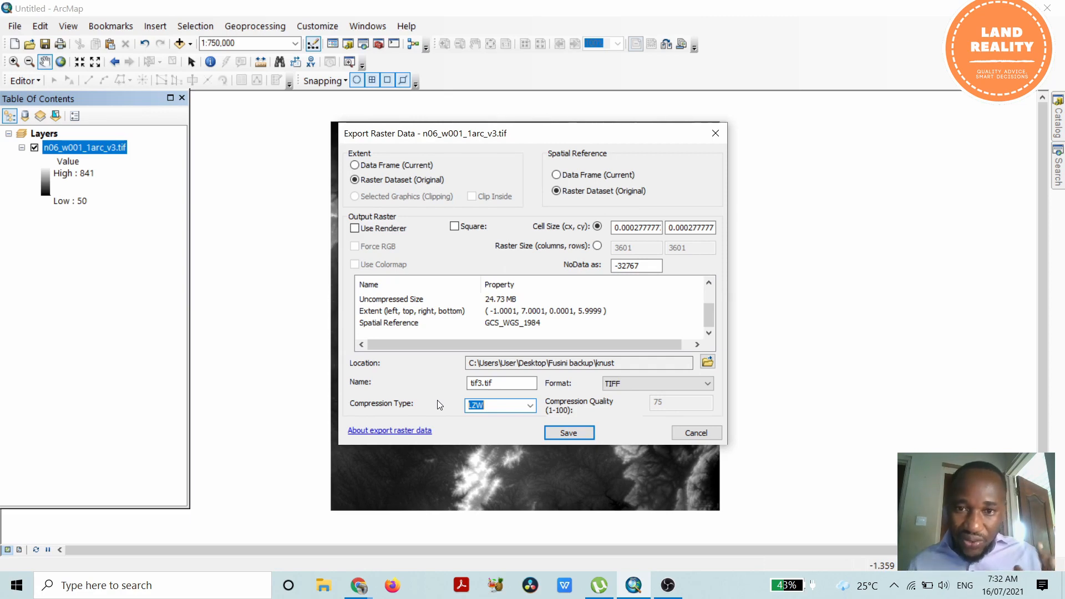
pyautogui.click(569, 434)
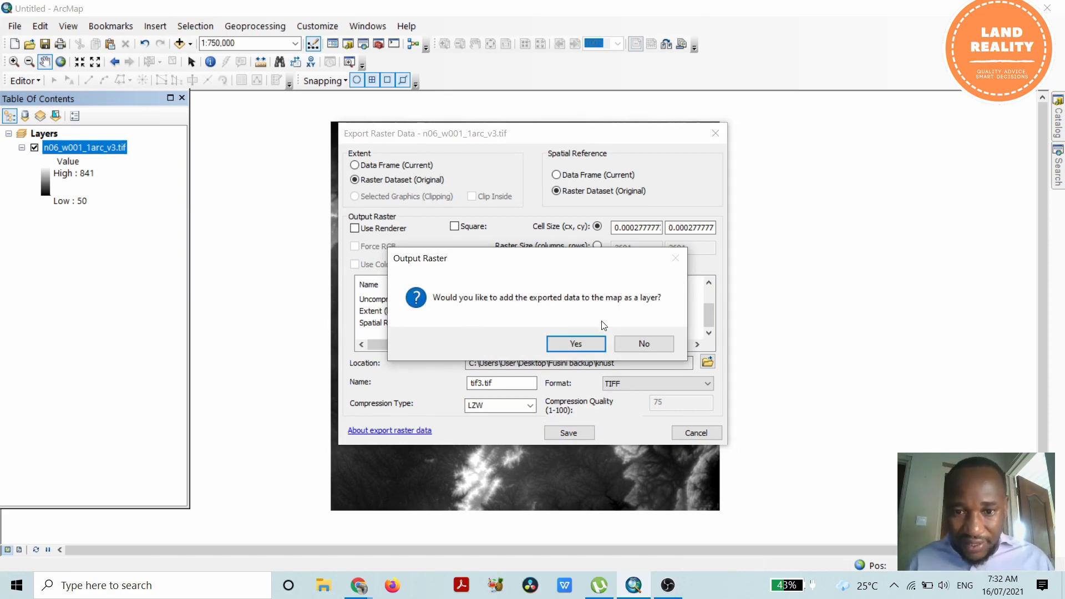
pyautogui.click(582, 343)
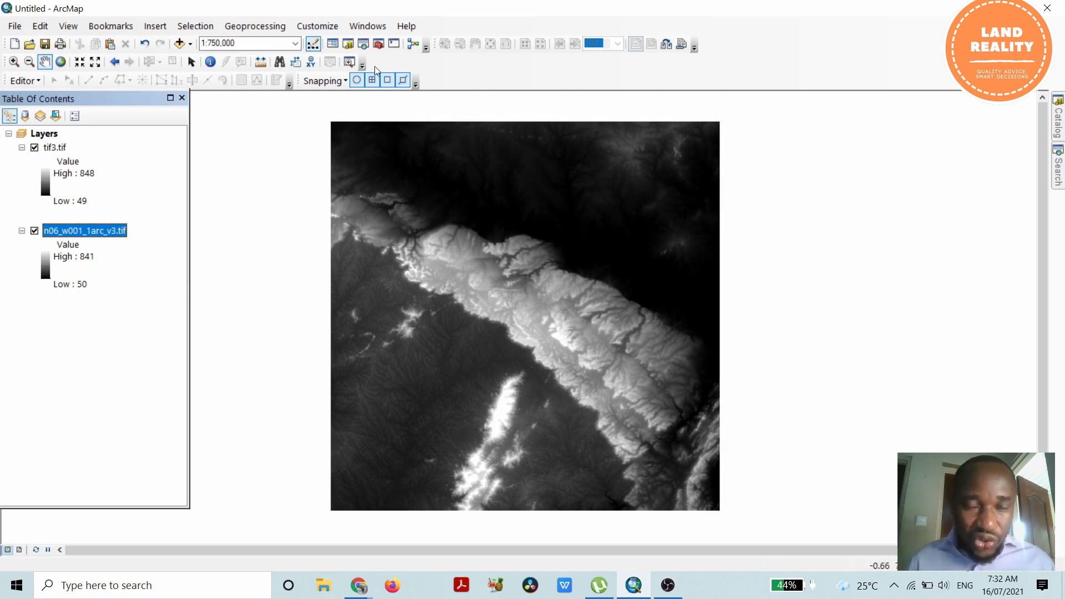
# - Open the Raster To Other Format (multiple) tool from the To Raster conversion toolset
pyautogui.click(379, 46)
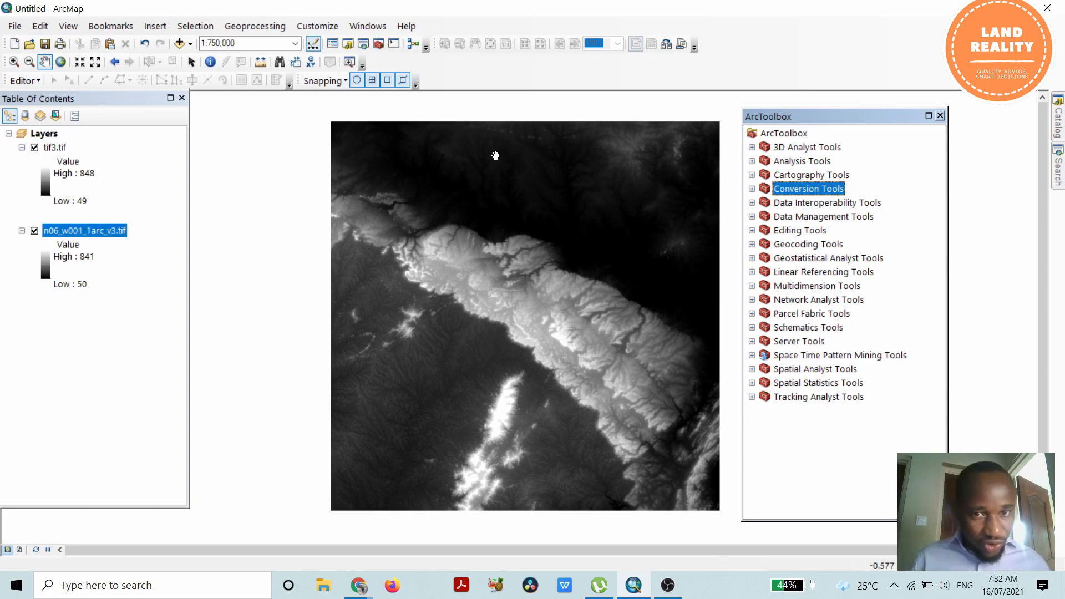
pyautogui.click(751, 189)
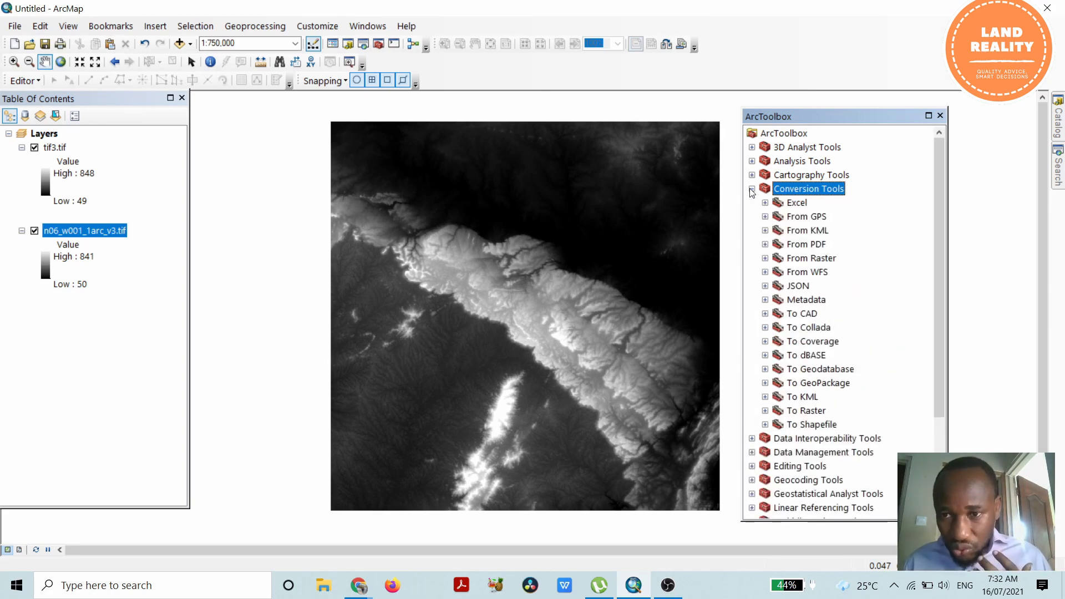
pyautogui.click(765, 411)
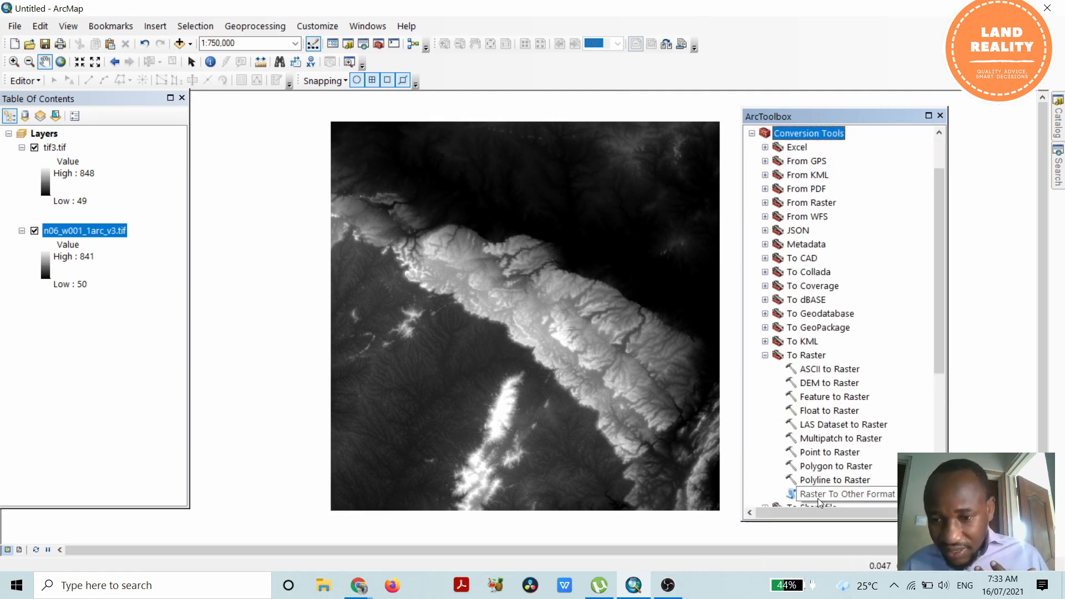
pyautogui.doubleClick(875, 495)
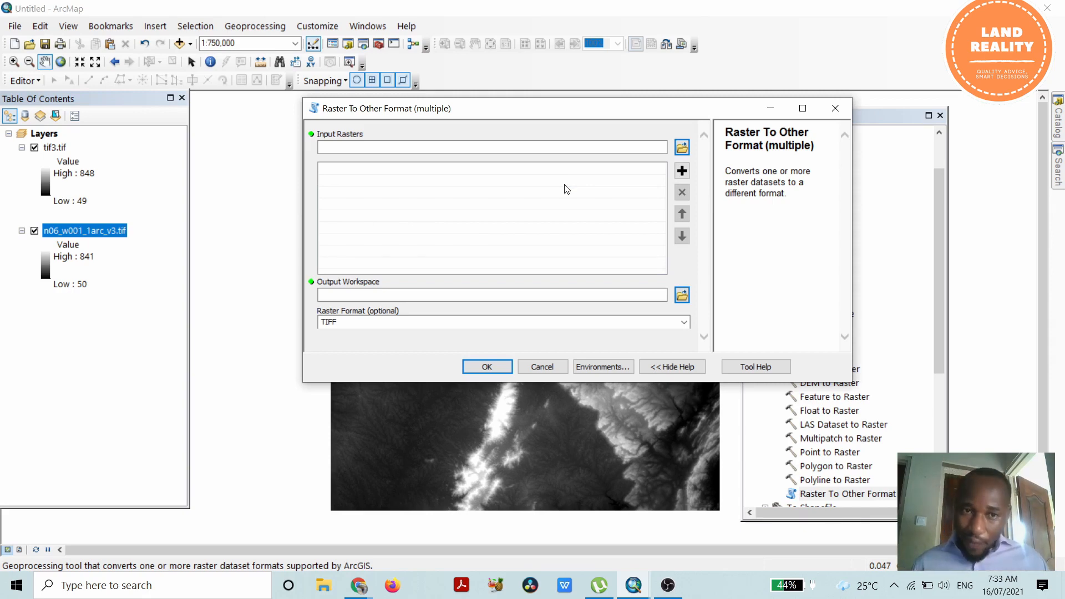
# - Add n06_w001_1arc_v3.tif from the slop folder as the input raster for the format conversion
pyautogui.click(684, 147)
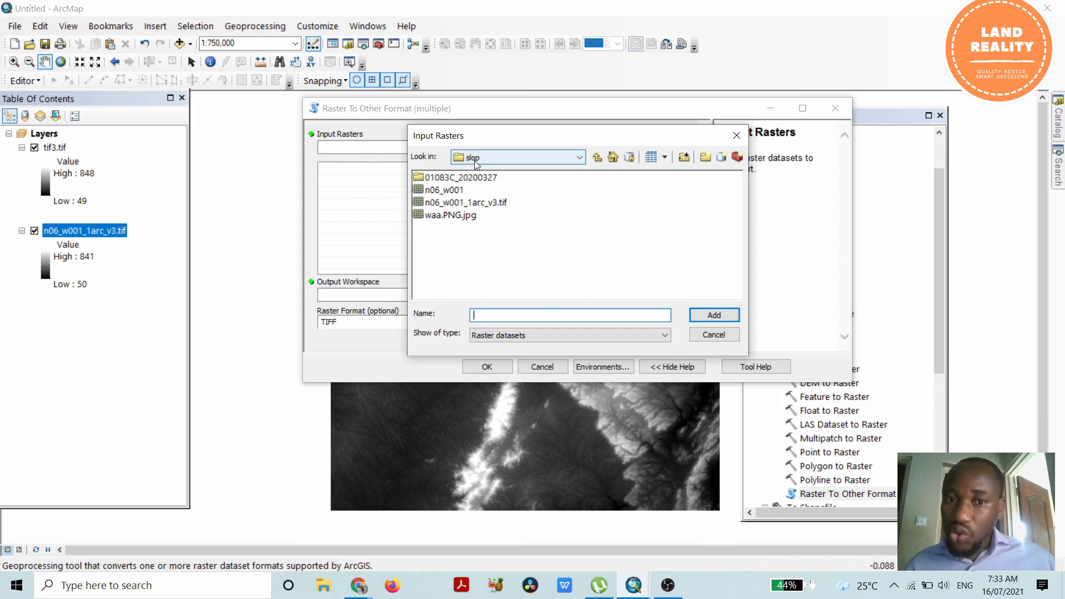
pyautogui.click(478, 203)
pyautogui.click(479, 203)
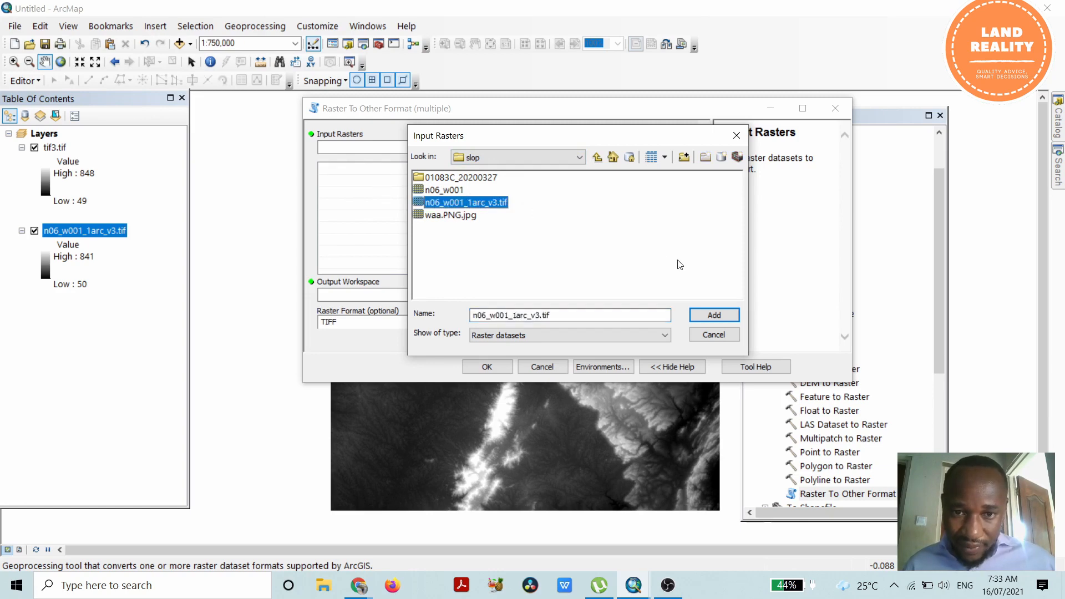
pyautogui.click(714, 315)
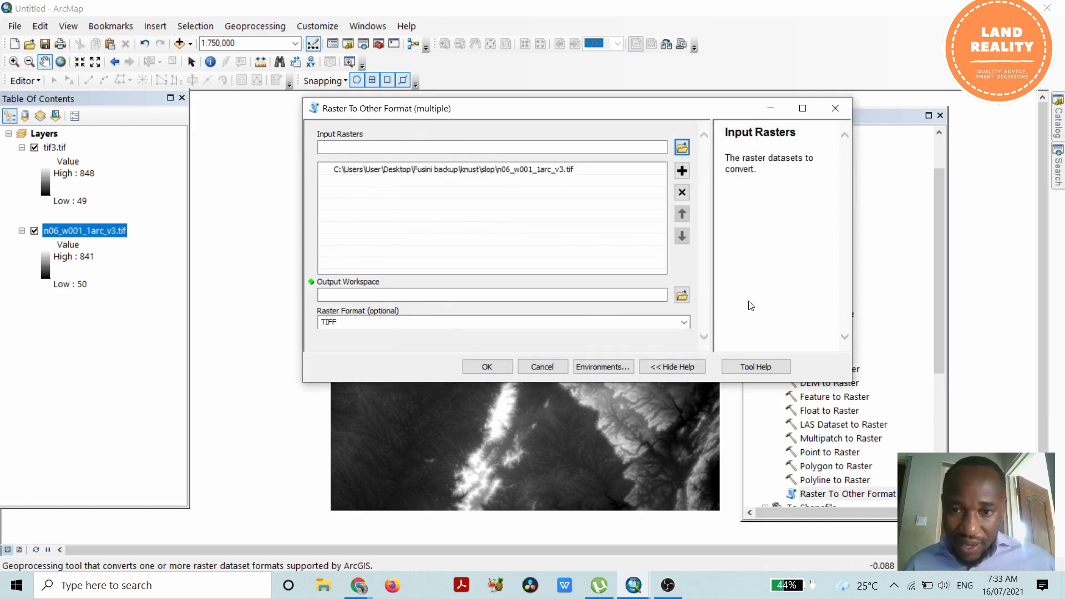
# - Set the output workspace of the conversion to the slop folder inside knust
pyautogui.click(683, 295)
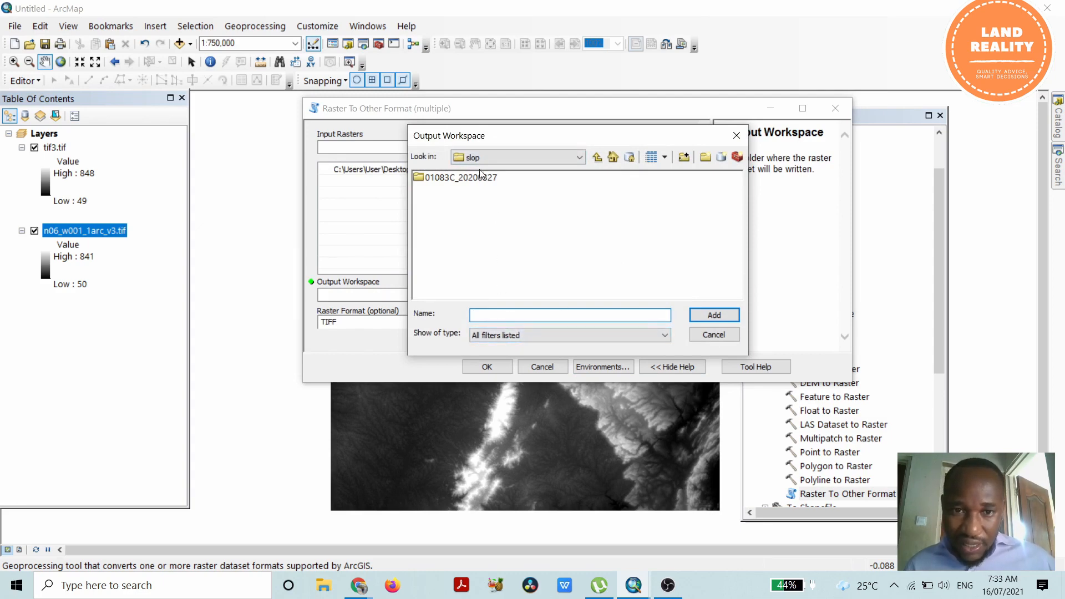
pyautogui.click(597, 158)
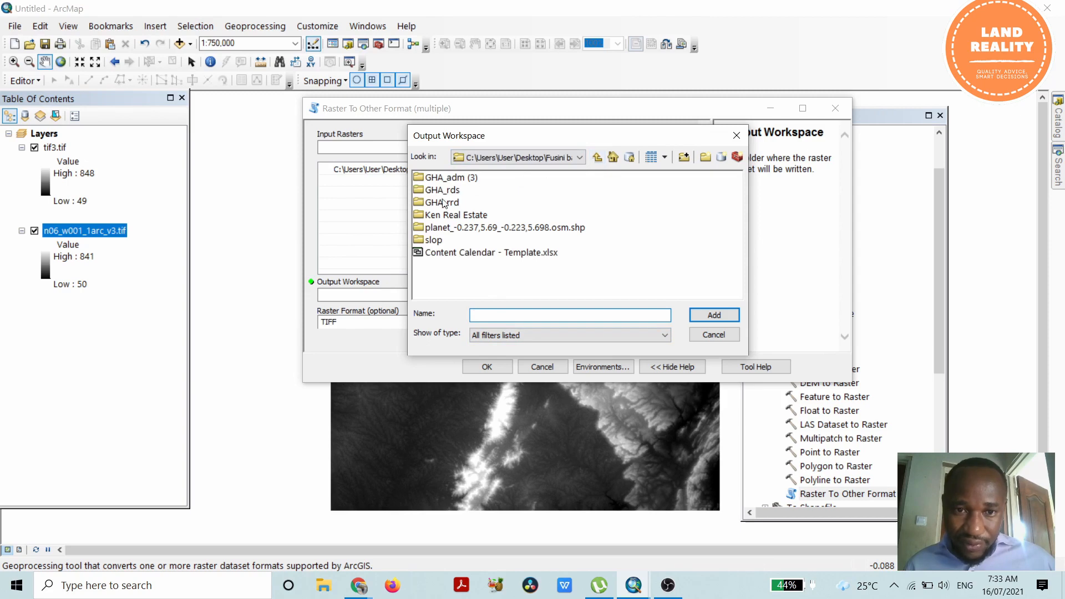
pyautogui.click(434, 240)
pyautogui.click(716, 315)
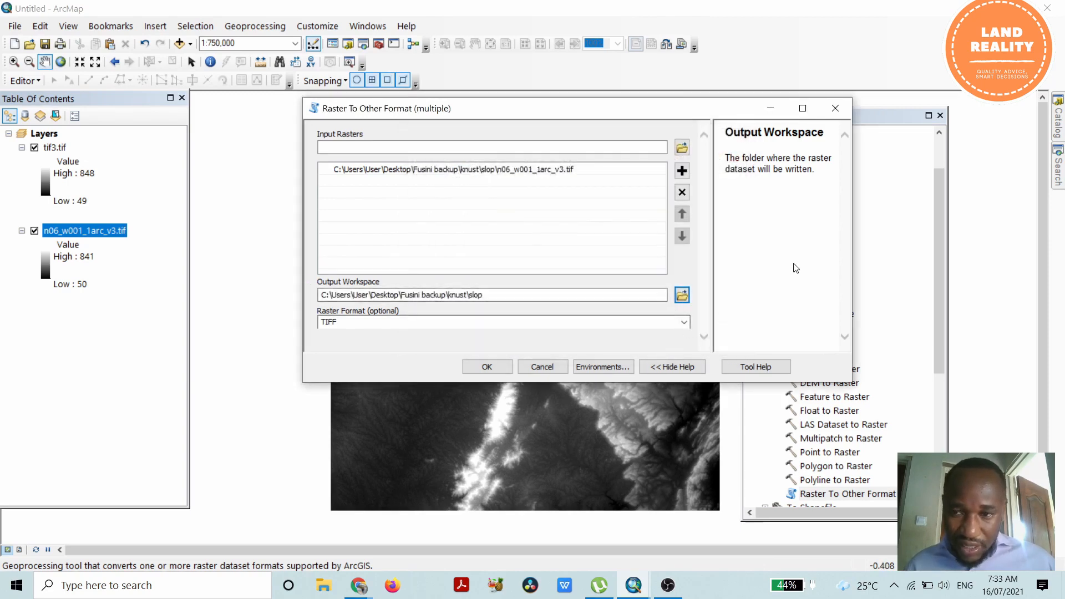
# - Set the output raster format to GRID and run the conversion
pyautogui.click(685, 322)
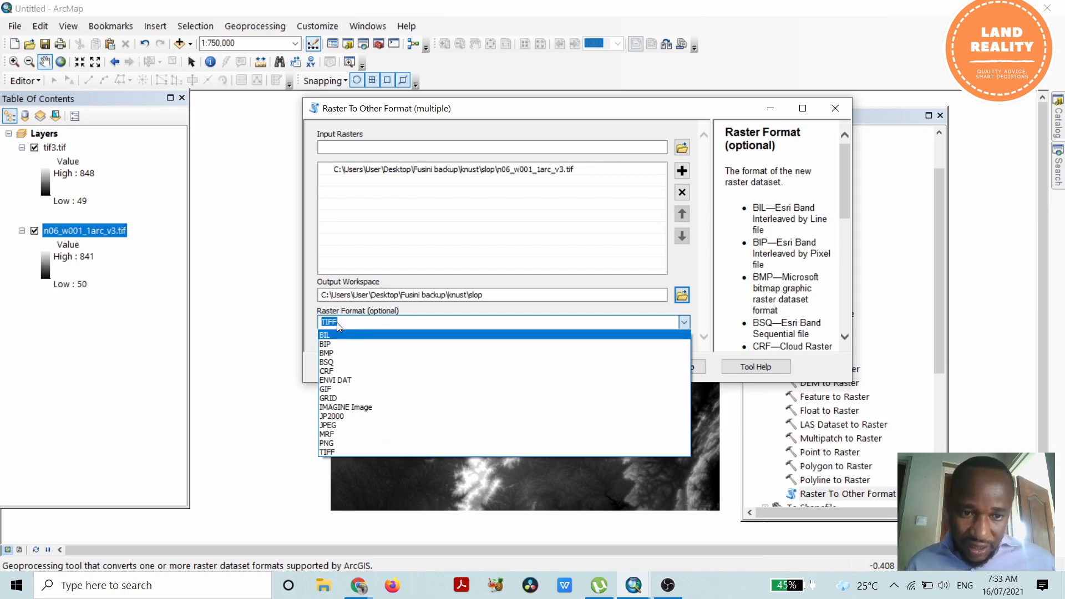
pyautogui.click(338, 397)
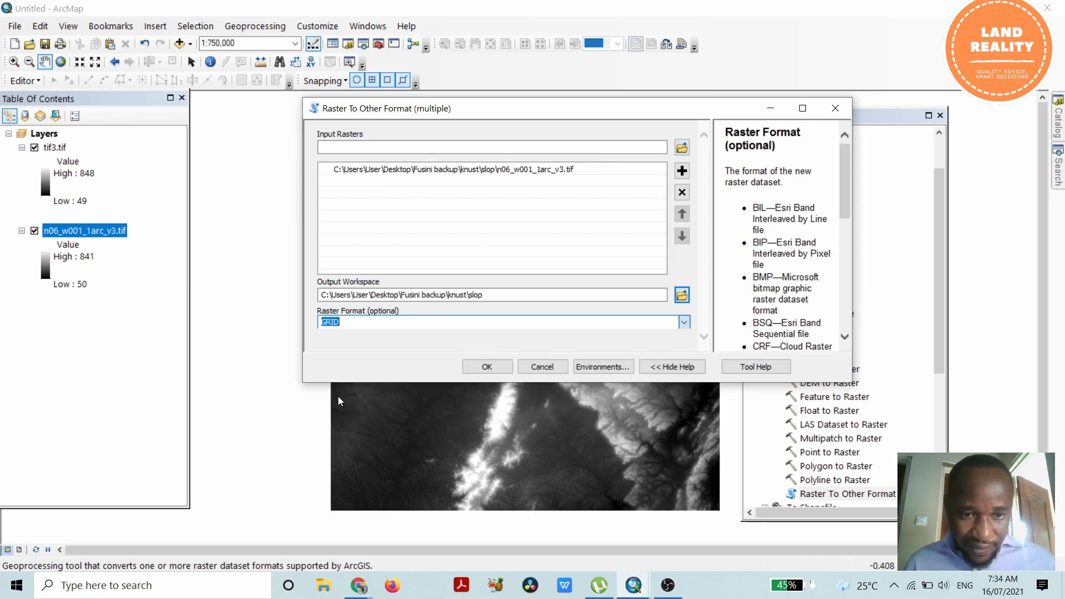
pyautogui.click(487, 367)
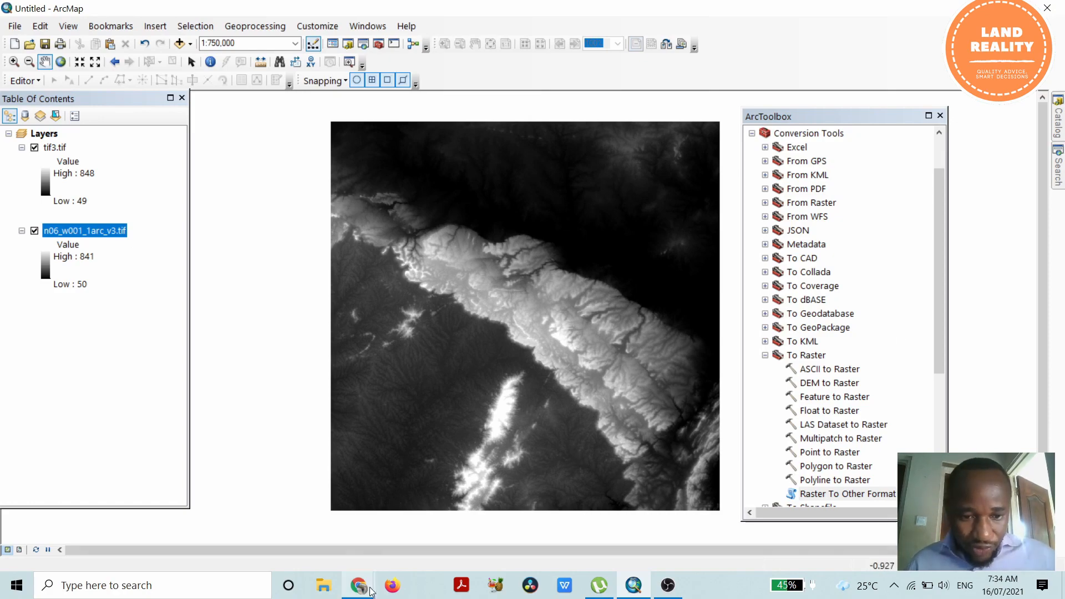
# - Switch to File Explorer and open the slop folder inside knust, within the backup folder on the Desktop
pyautogui.click(323, 586)
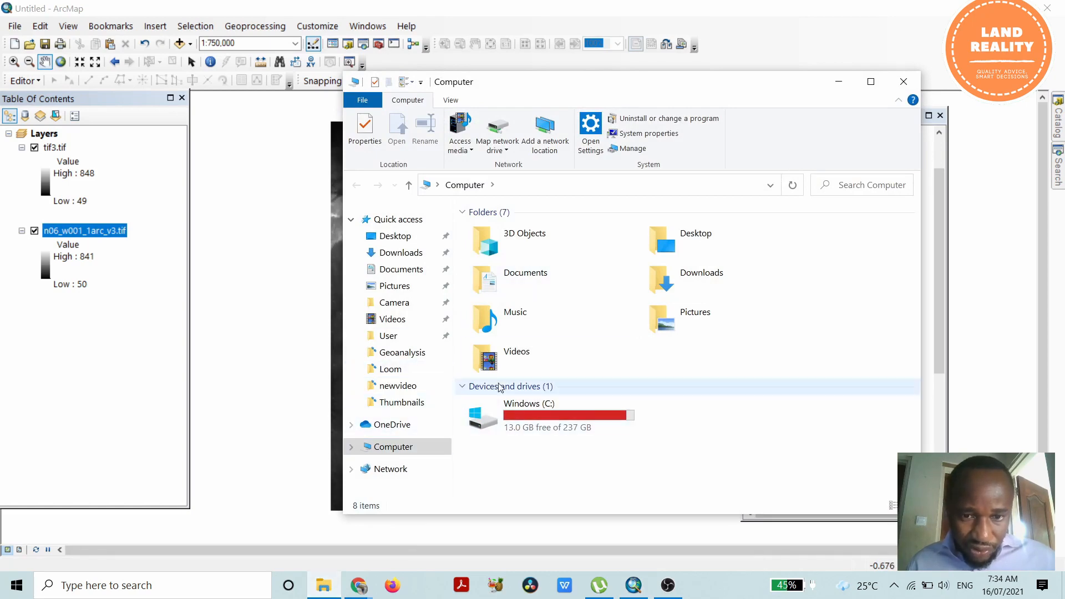
pyautogui.click(395, 236)
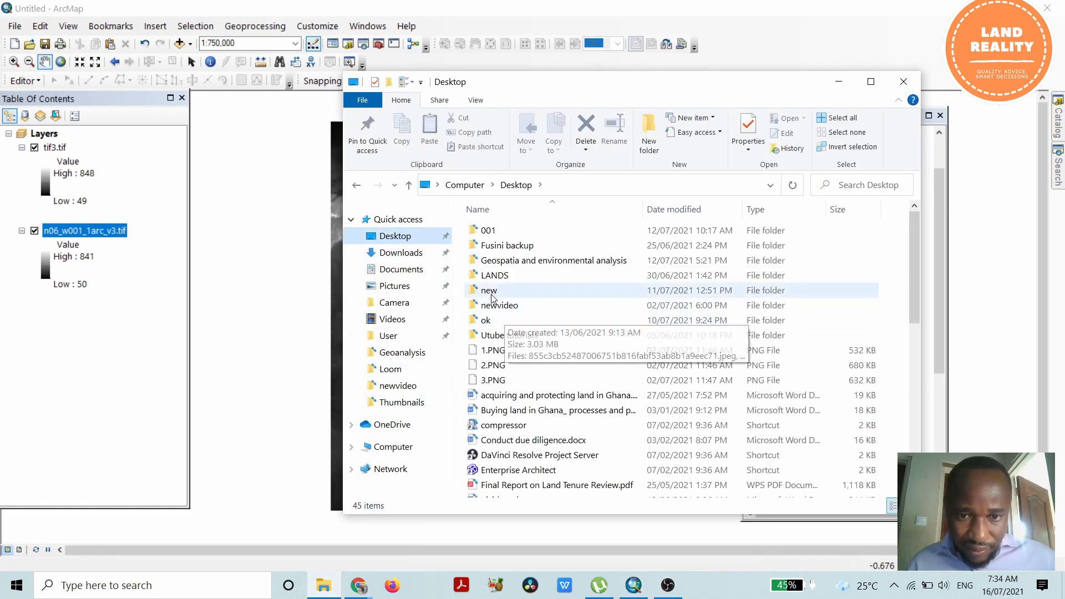
pyautogui.doubleClick(525, 245)
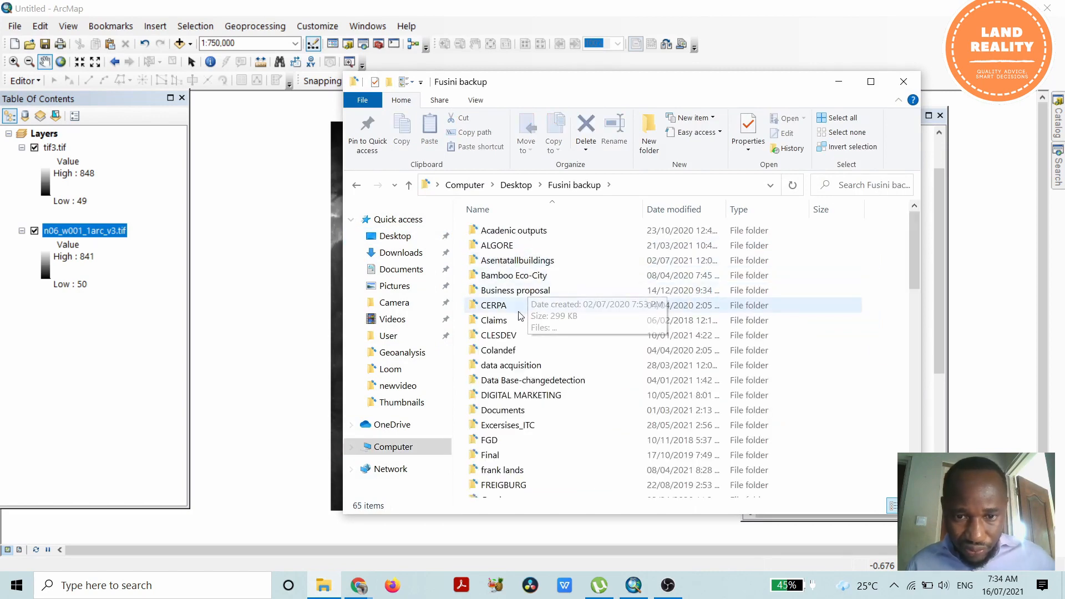
pyautogui.press('k')
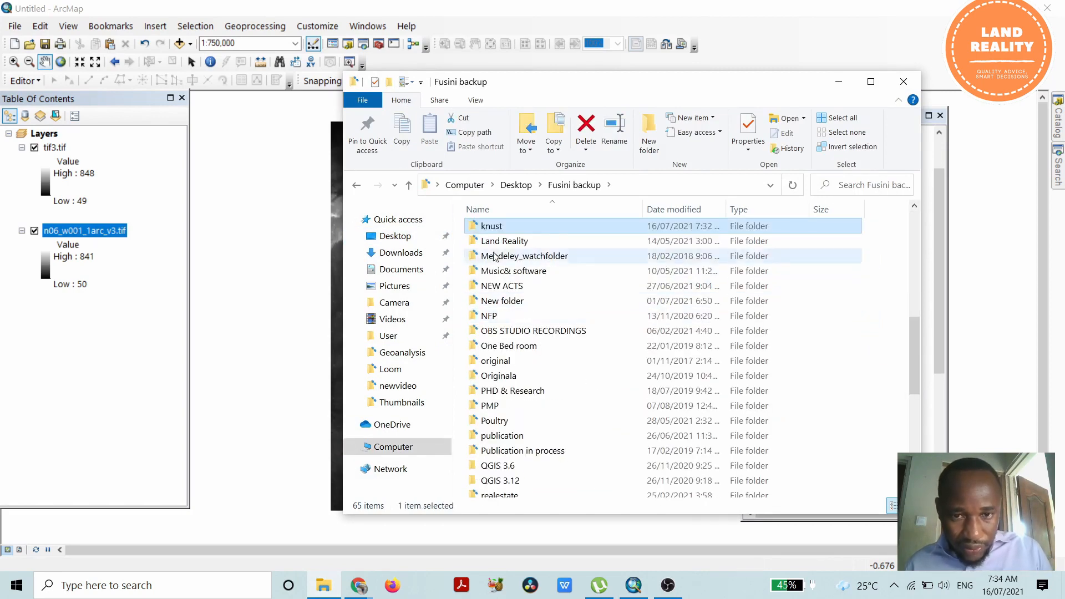
pyautogui.doubleClick(498, 230)
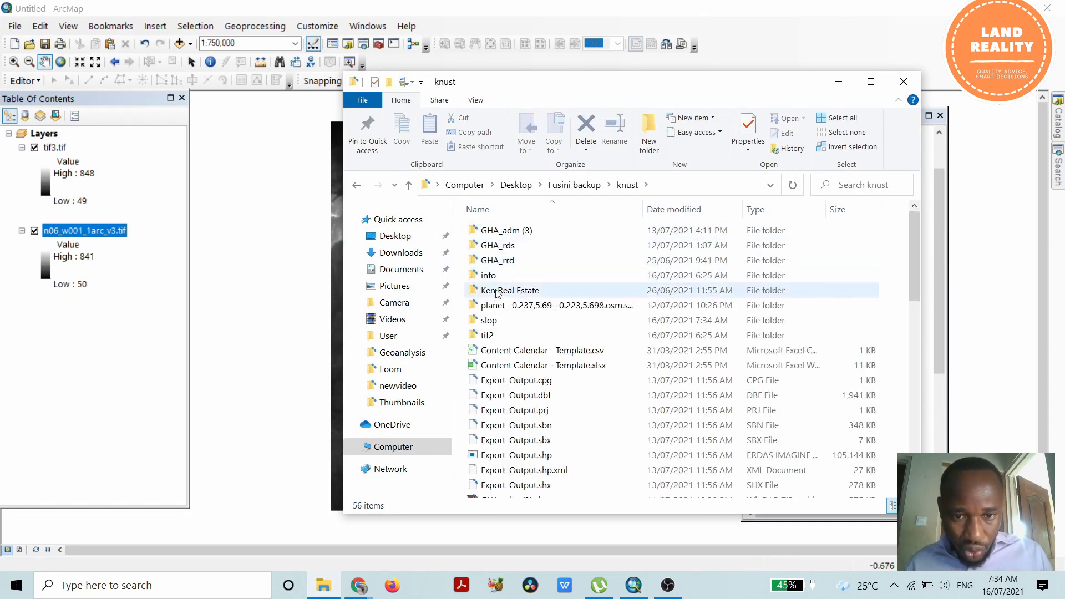
pyautogui.click(495, 323)
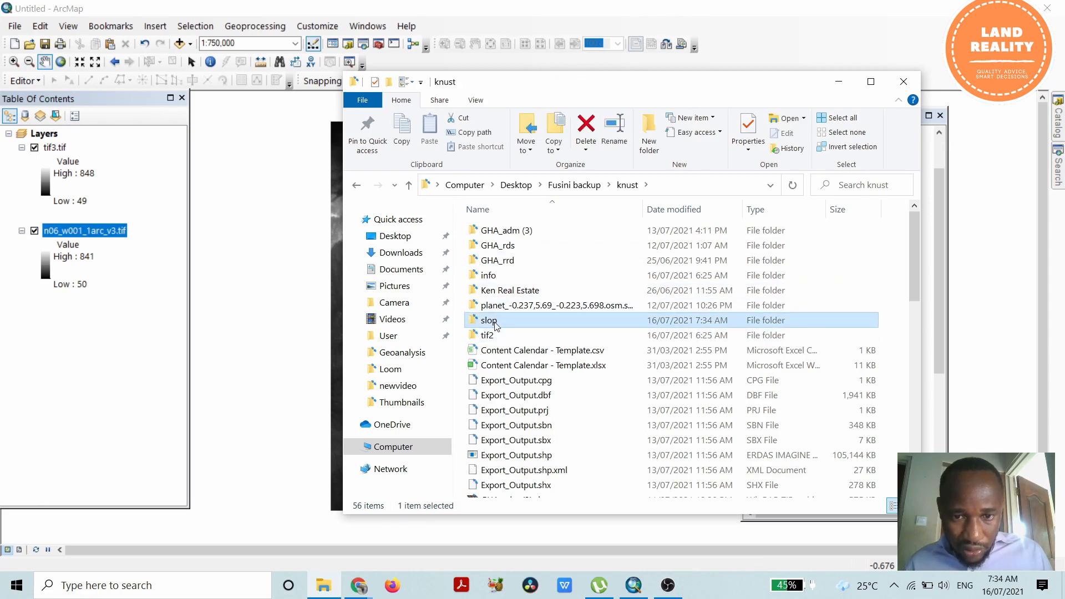
pyautogui.doubleClick(495, 324)
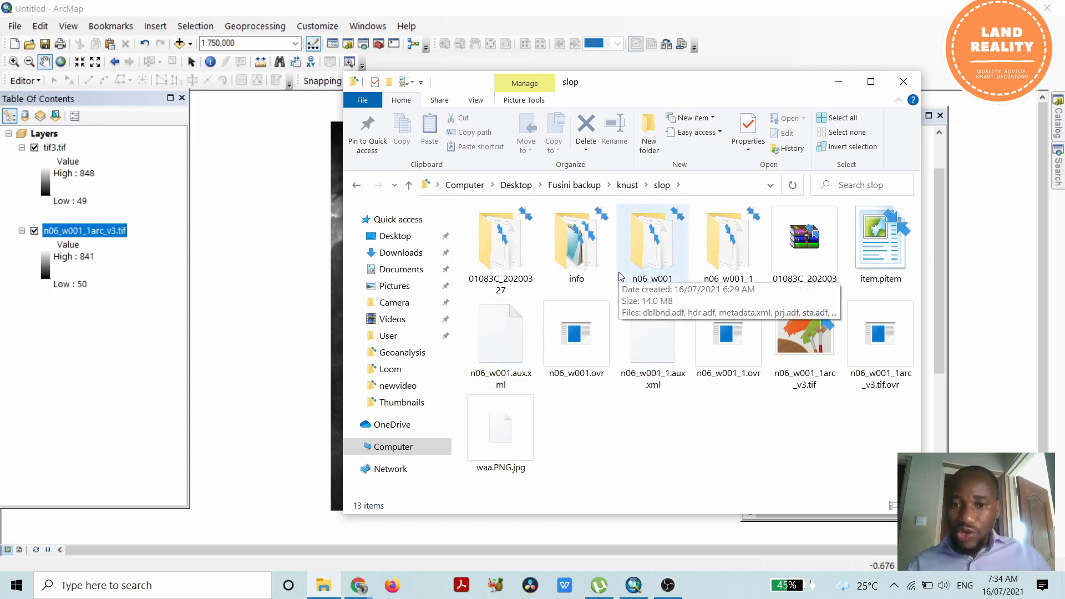
# - Examine the contents of the info and 01083C_20200327 folders inside slop, and close File Explorer
pyautogui.click(570, 262)
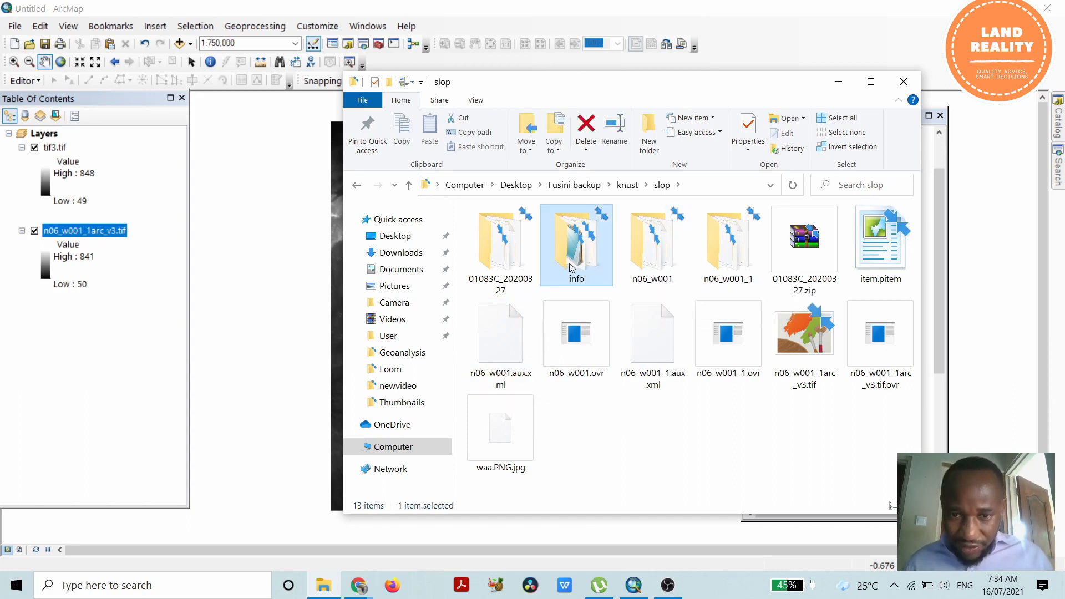
pyautogui.click(500, 281)
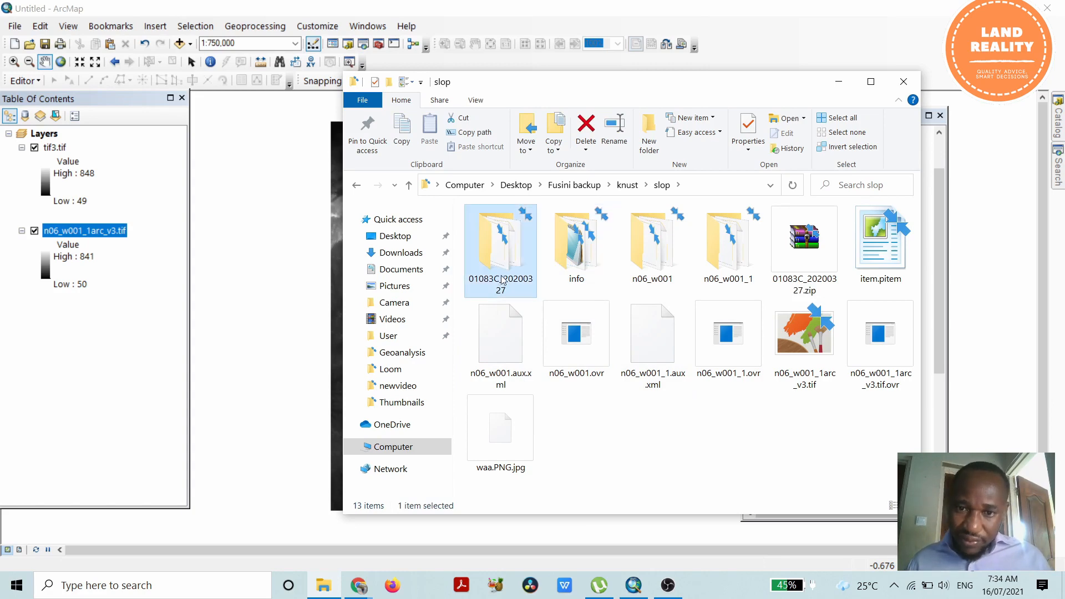
pyautogui.doubleClick(576, 255)
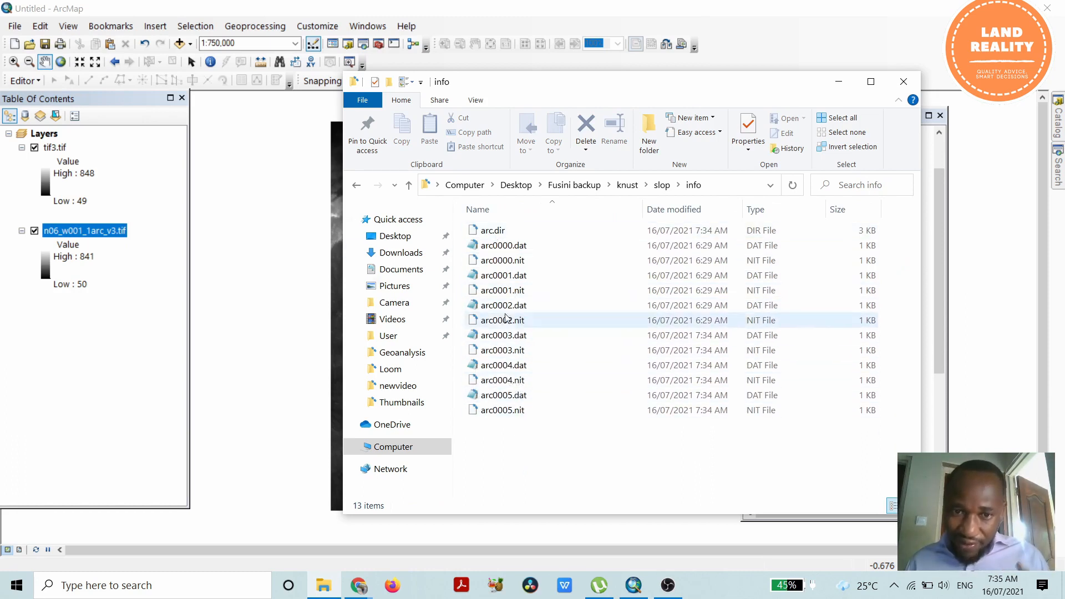
pyautogui.click(353, 187)
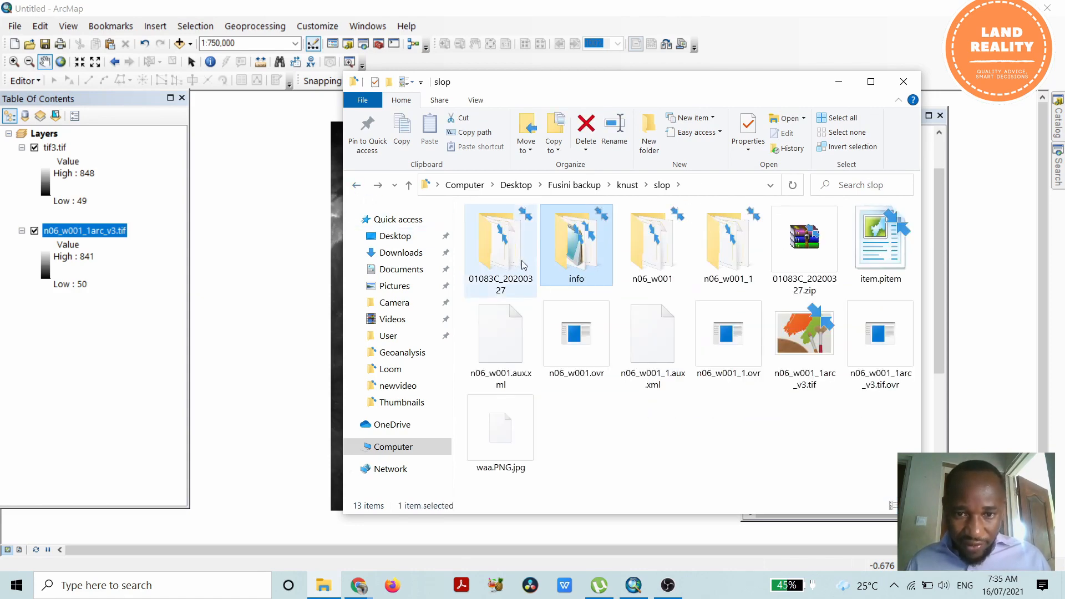
pyautogui.doubleClick(516, 264)
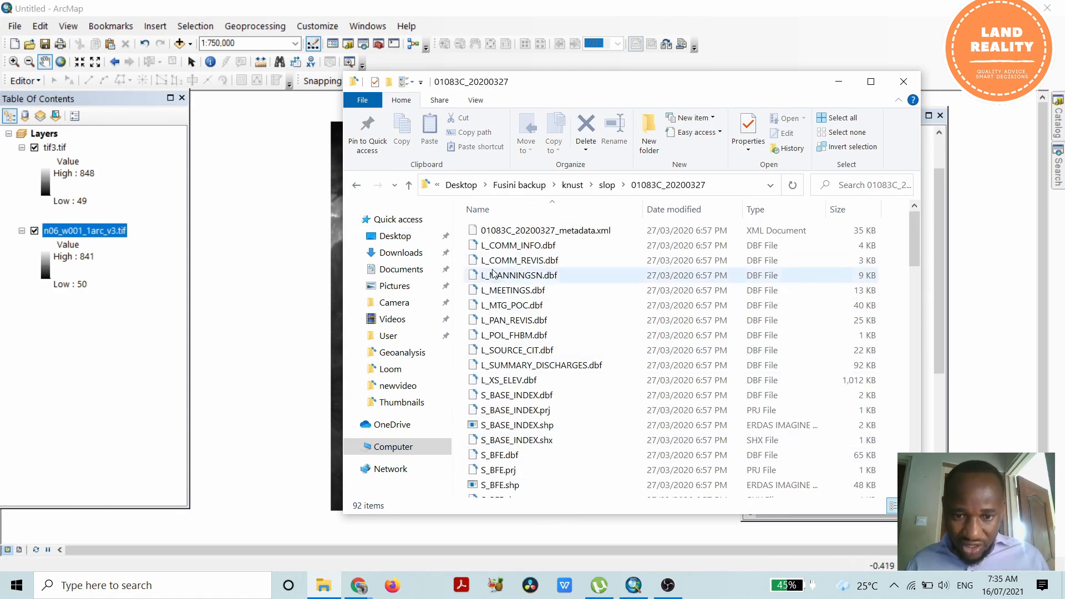
pyautogui.click(357, 186)
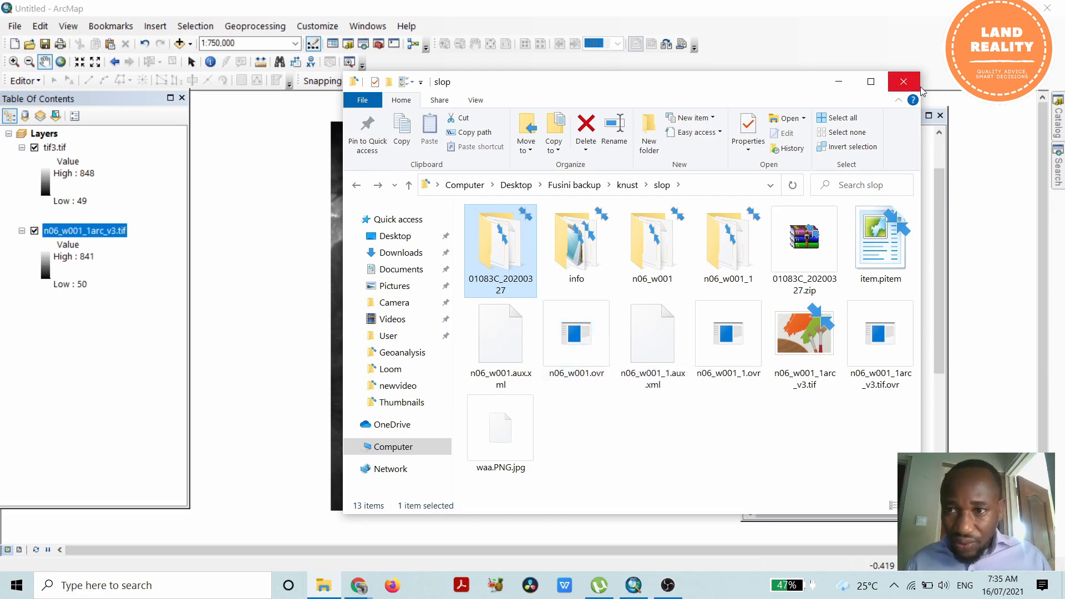
pyautogui.click(904, 82)
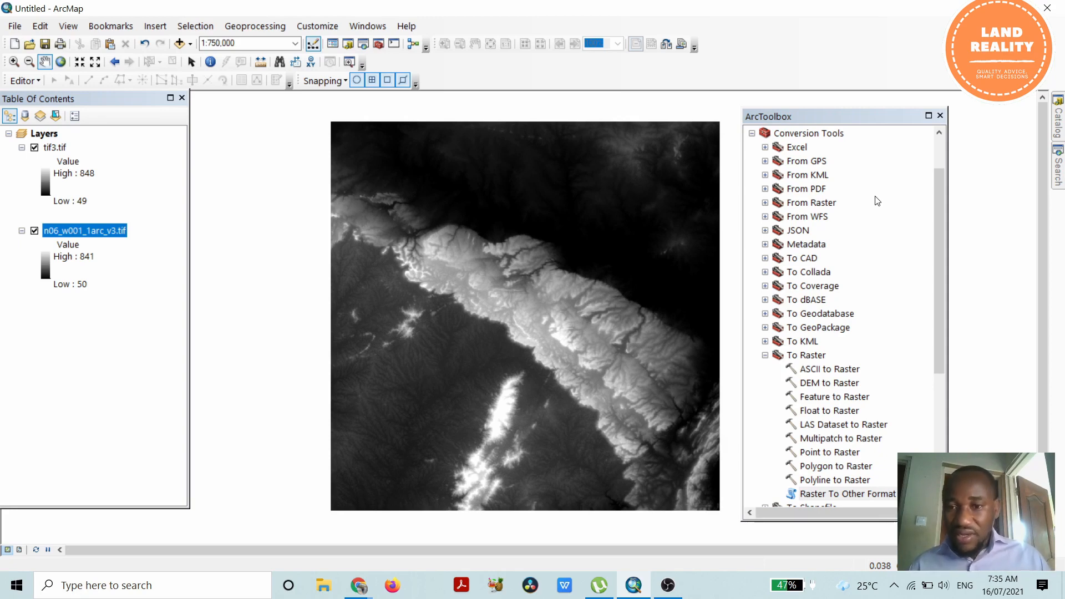
# - Open the Raster To Other Format tool and add n06_w001_1arc_v3.tif from the slop folder as the input raster
pyautogui.doubleClick(870, 495)
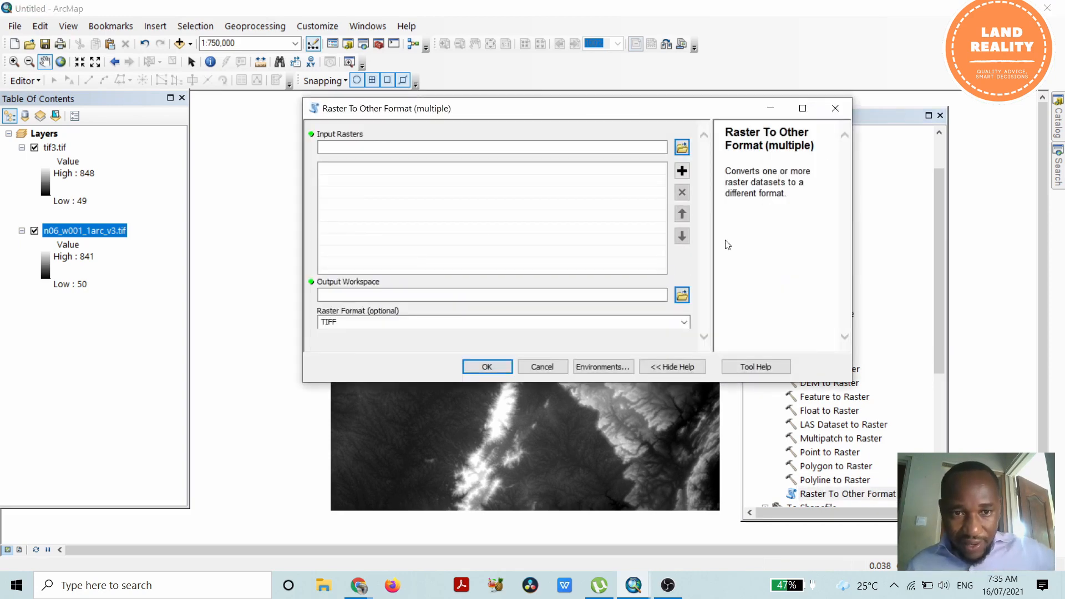
pyautogui.click(683, 151)
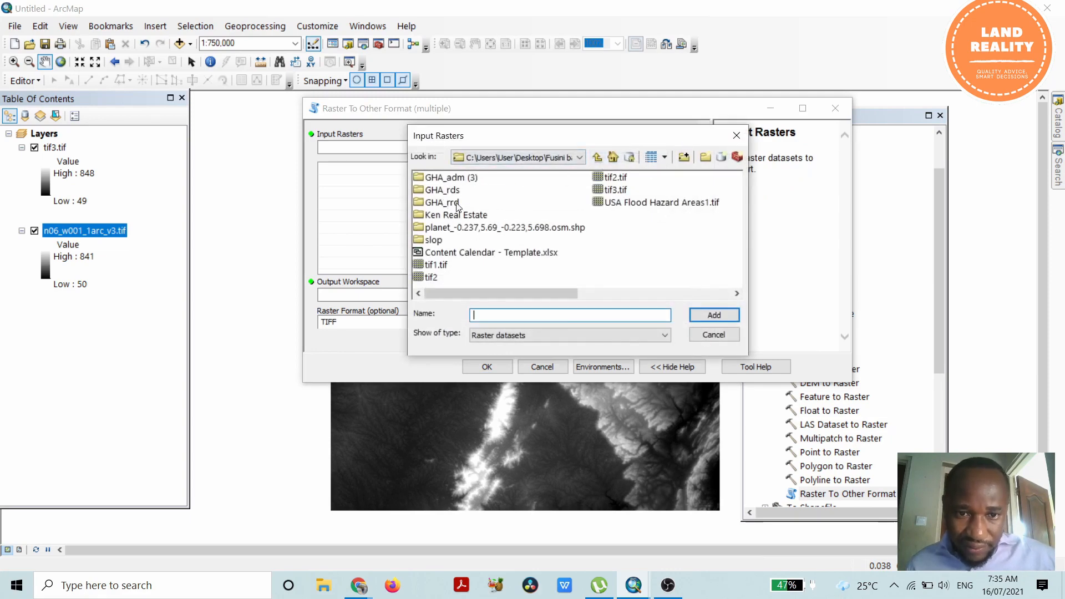
pyautogui.doubleClick(434, 239)
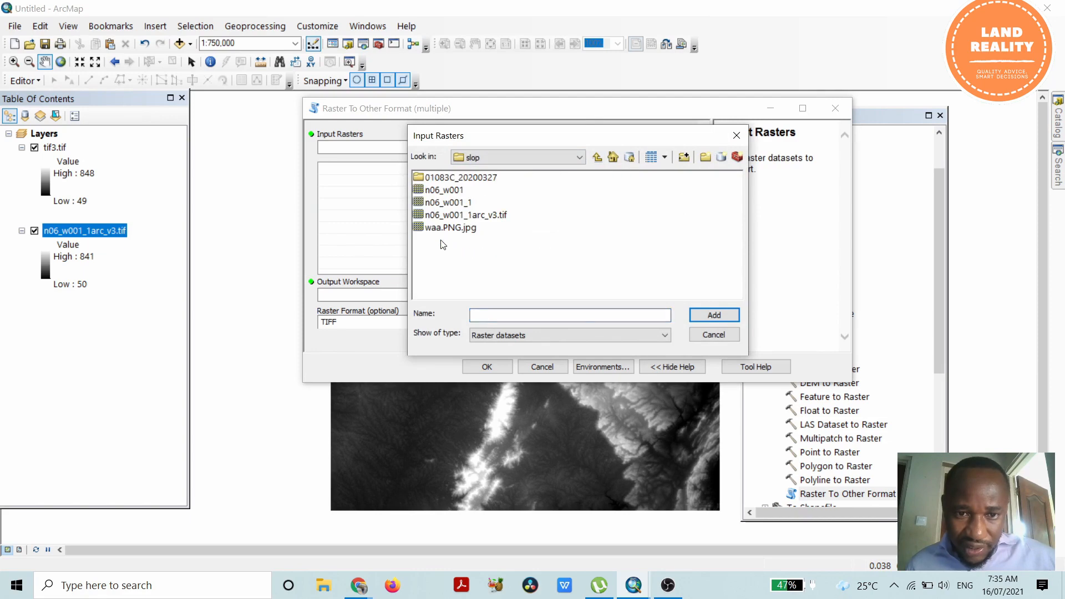
pyautogui.click(470, 216)
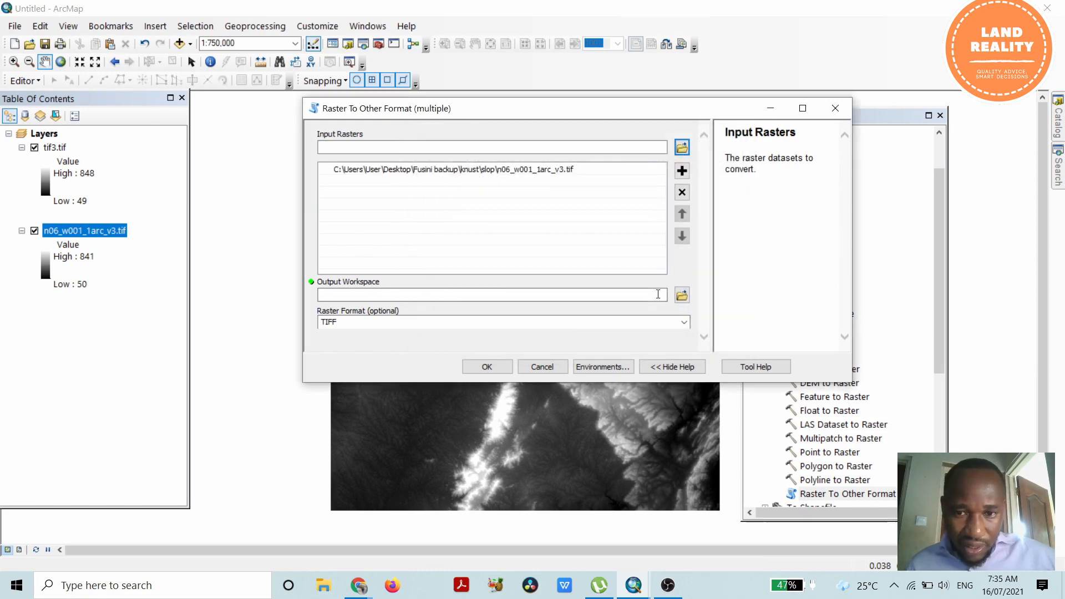
# - Set the output workspace of the new raster conversion to the slop folder inside knust
pyautogui.click(682, 296)
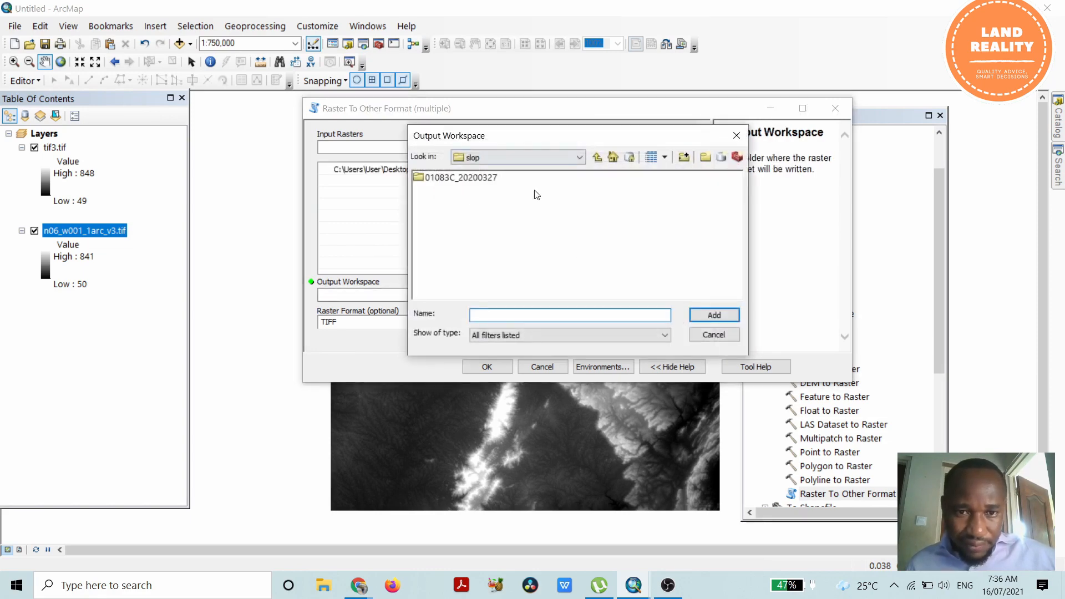
pyautogui.click(597, 157)
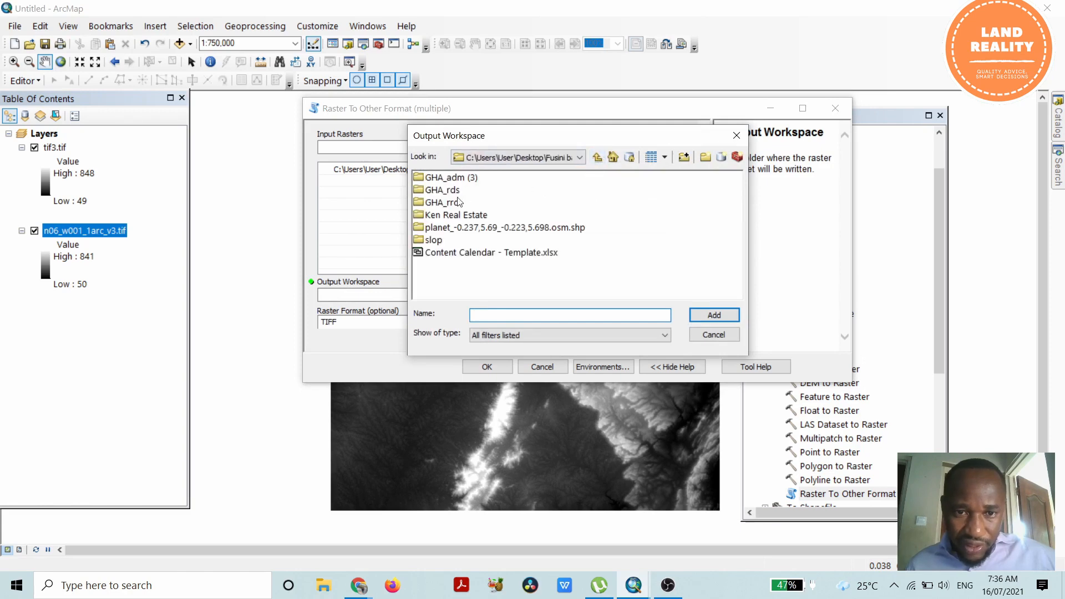
pyautogui.click(441, 240)
pyautogui.click(714, 314)
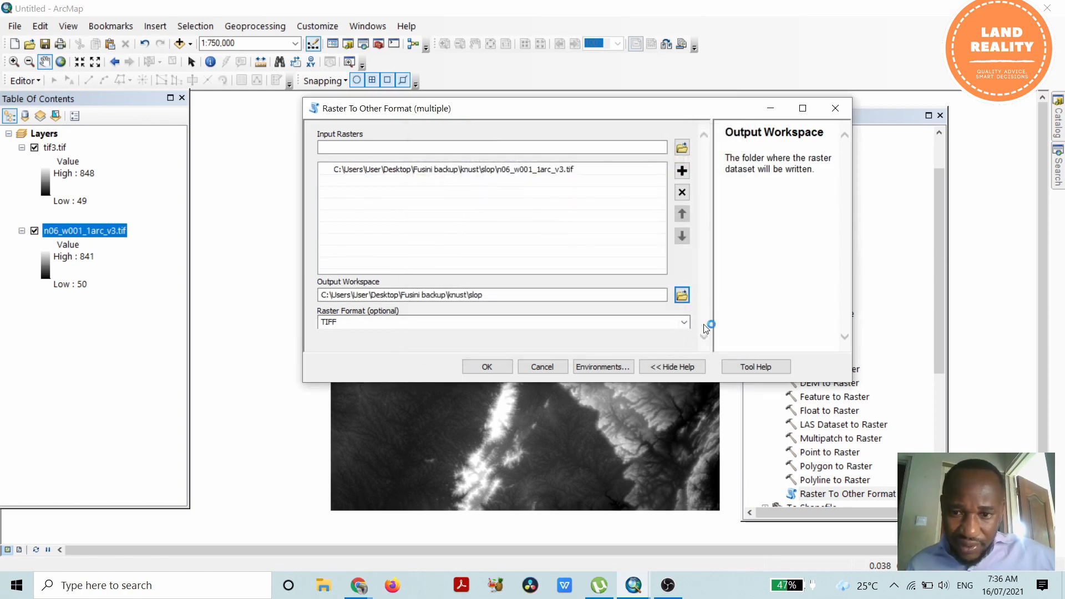
# - Set the output raster format to IMAGINE Image and run the conversion
pyautogui.click(685, 322)
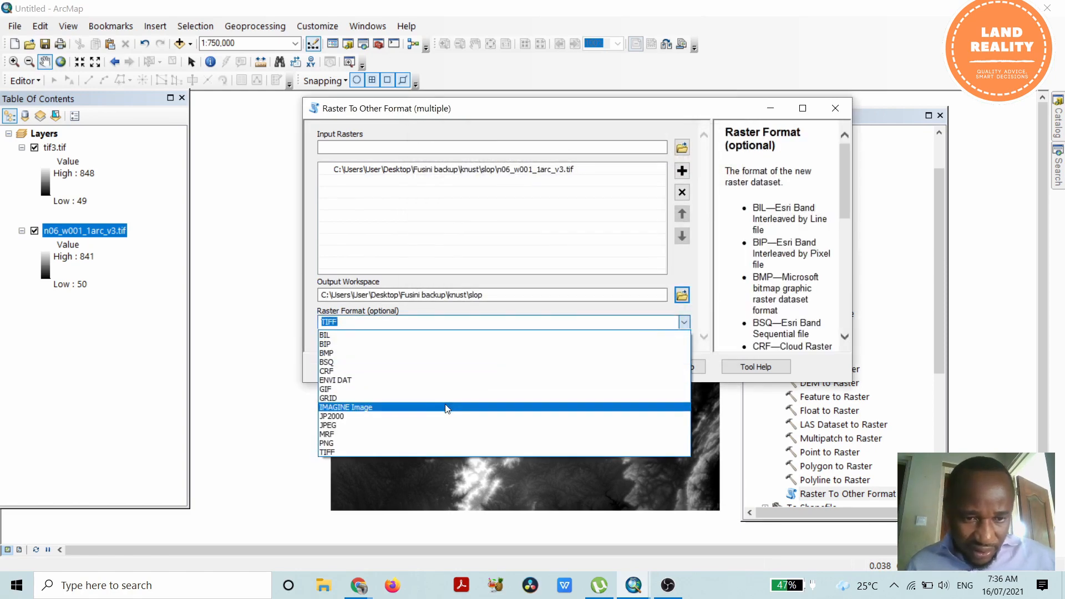
pyautogui.click(350, 407)
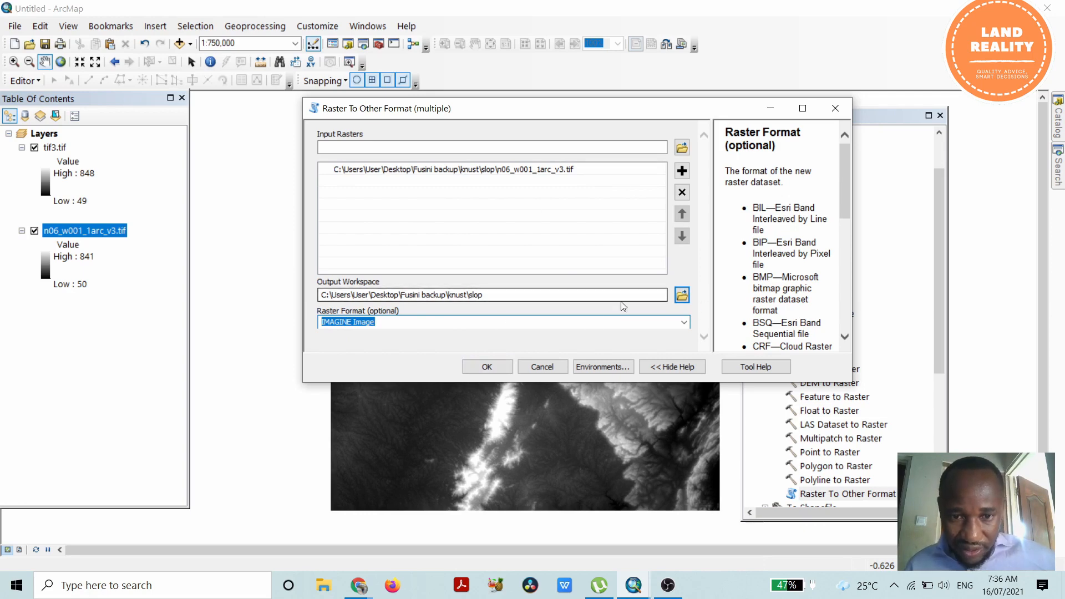
pyautogui.click(486, 367)
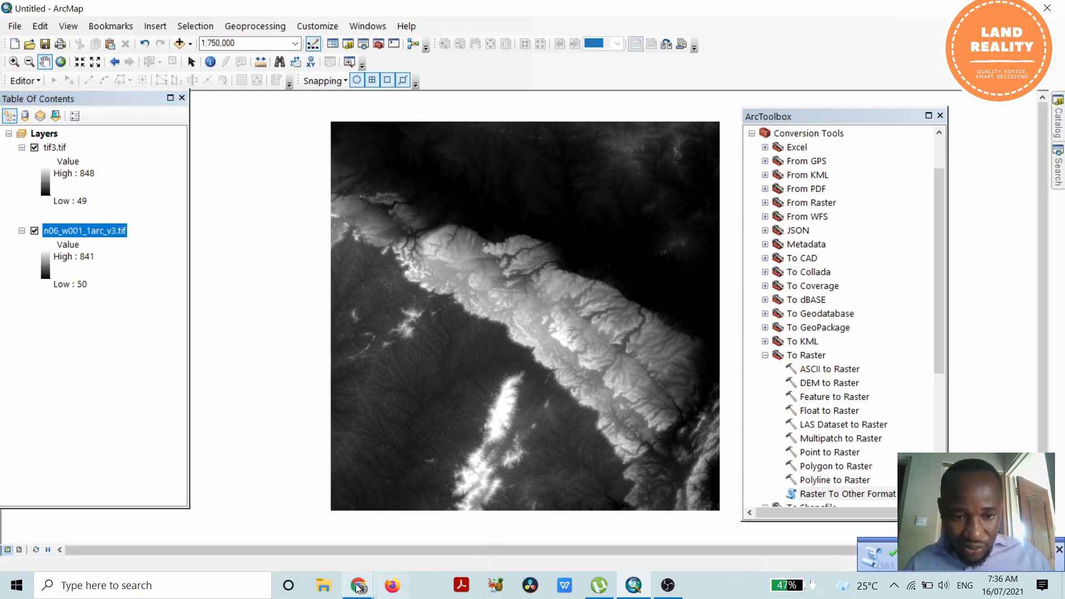
# - Switch to File Explorer and open the slop folder inside knust, in the backup folder on the Desktop
pyautogui.click(327, 588)
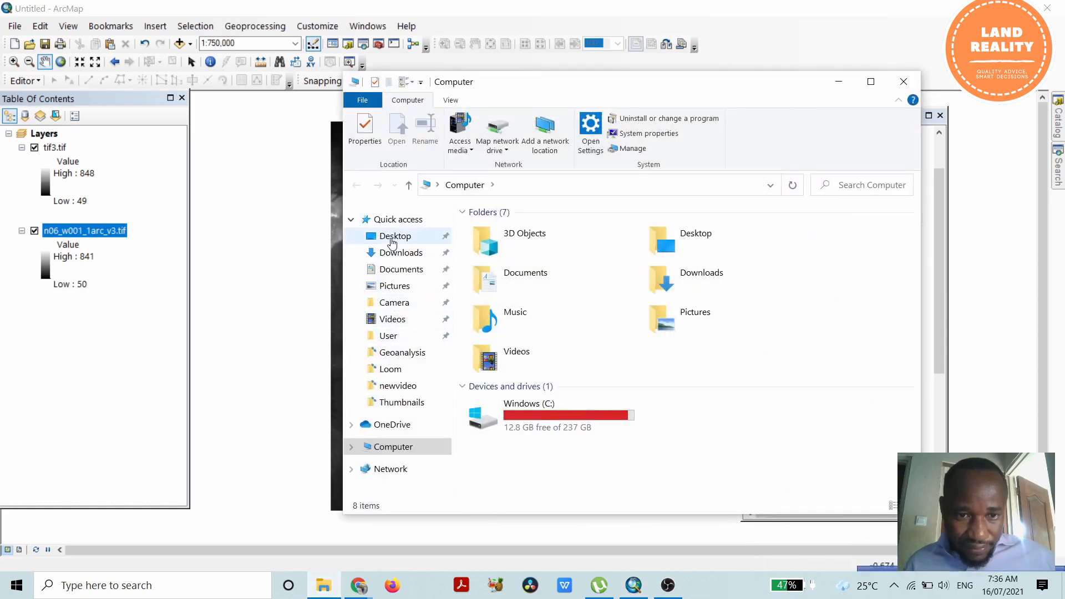
pyautogui.click(392, 238)
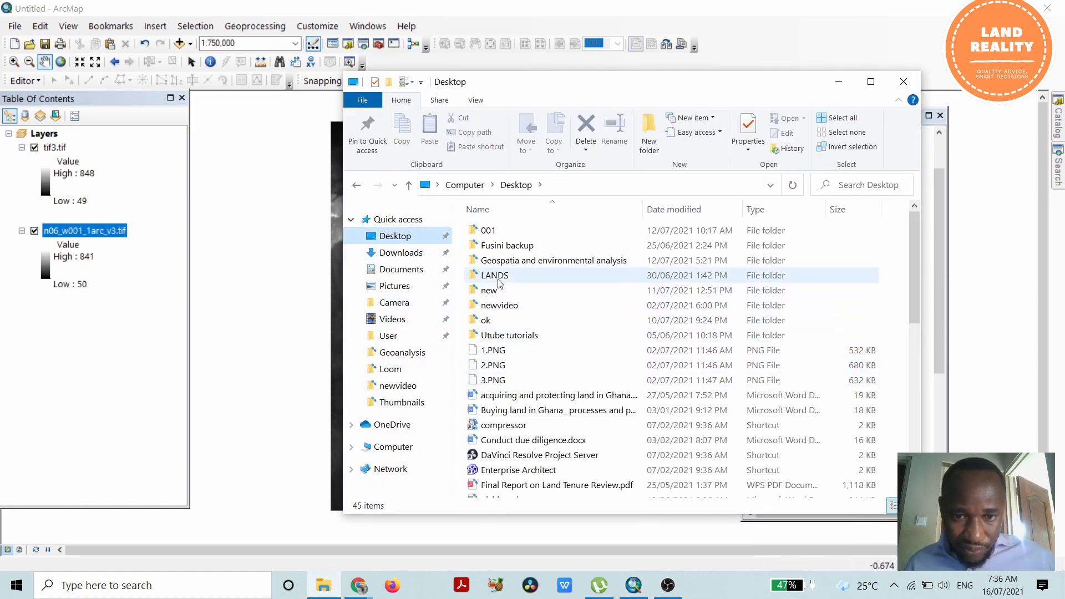
pyautogui.doubleClick(507, 246)
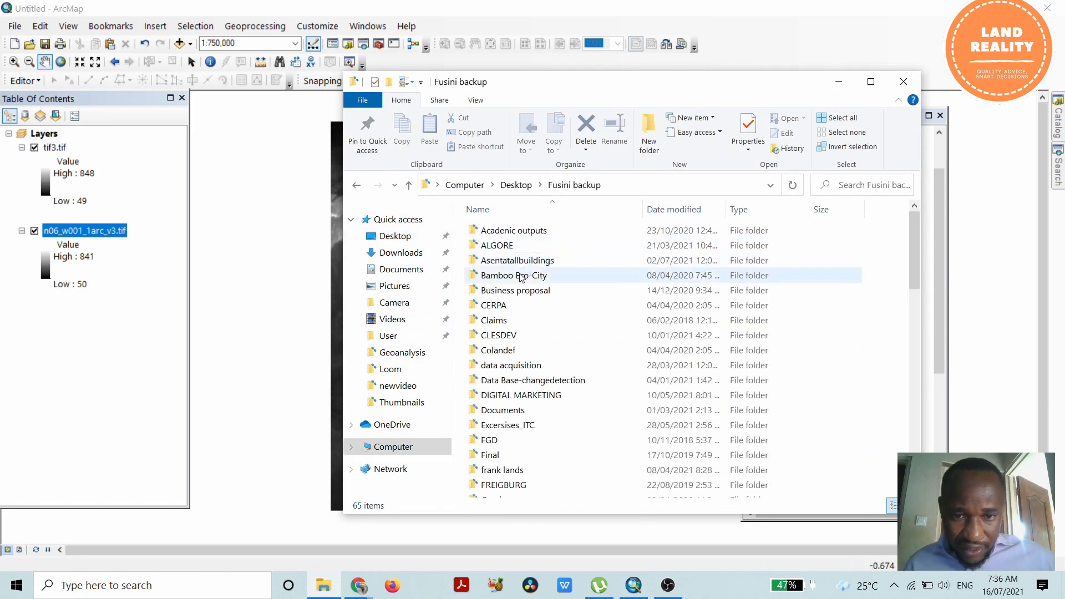
pyautogui.click(514, 348)
pyautogui.press('k')
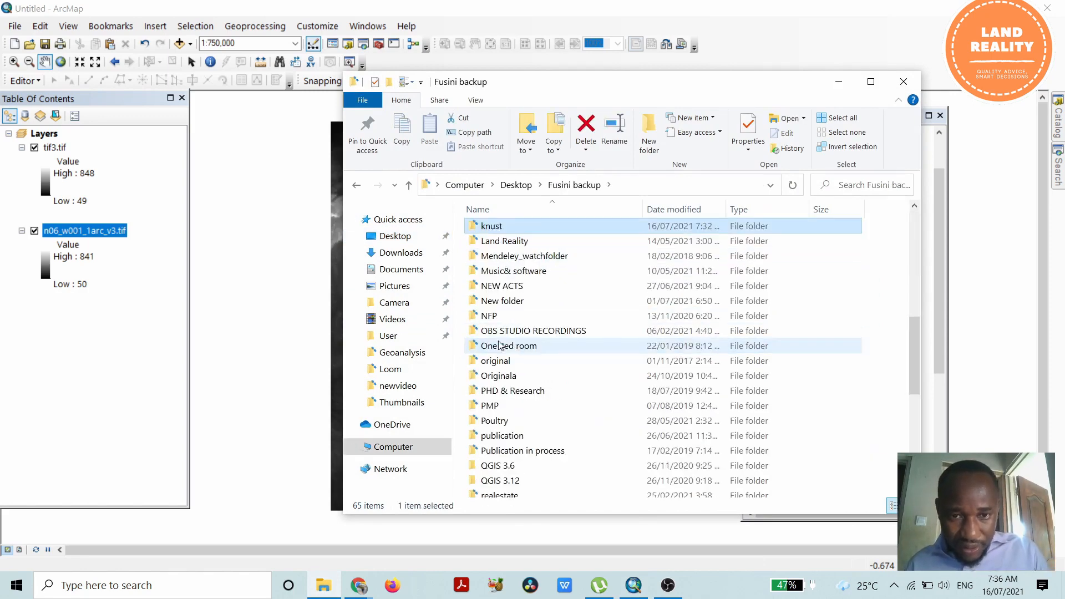
pyautogui.doubleClick(538, 233)
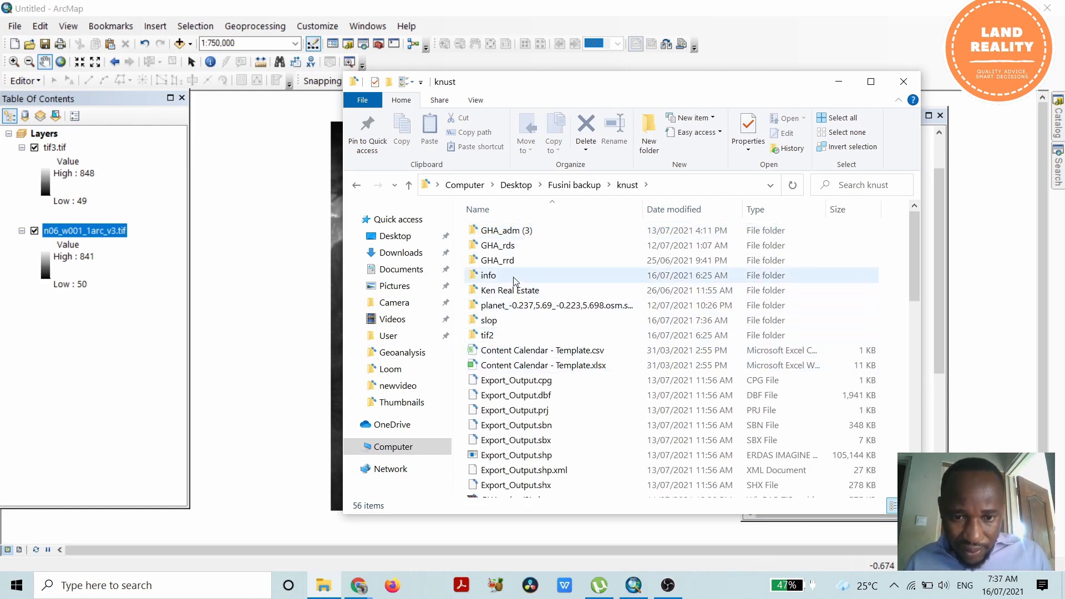
pyautogui.doubleClick(496, 324)
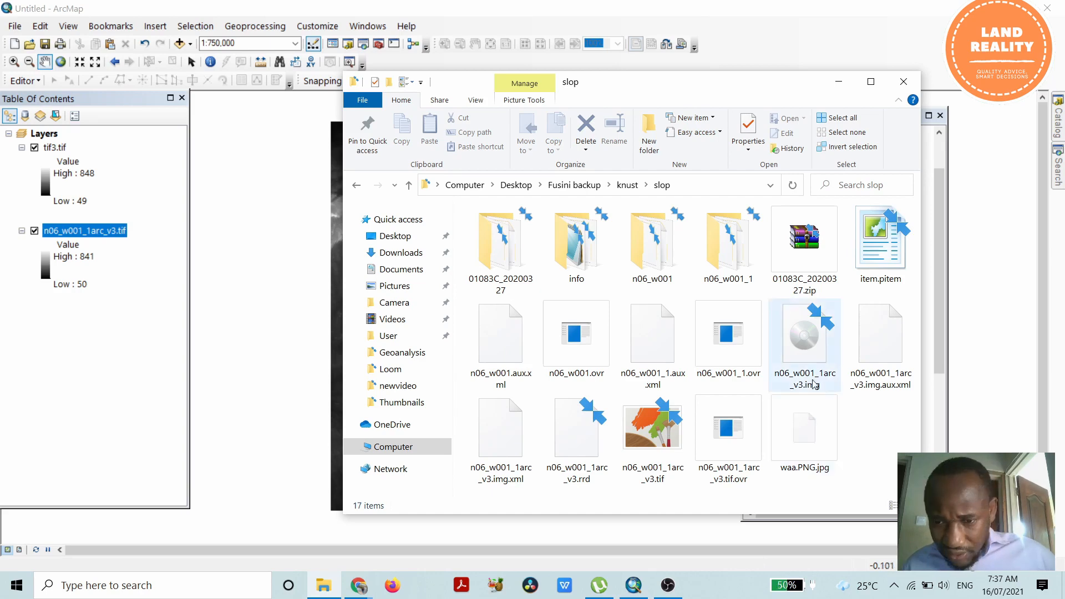
# - Check the file type and size of n06_w001_1arc_v3.img, and switch back to ArcMap
pyautogui.click(801, 345)
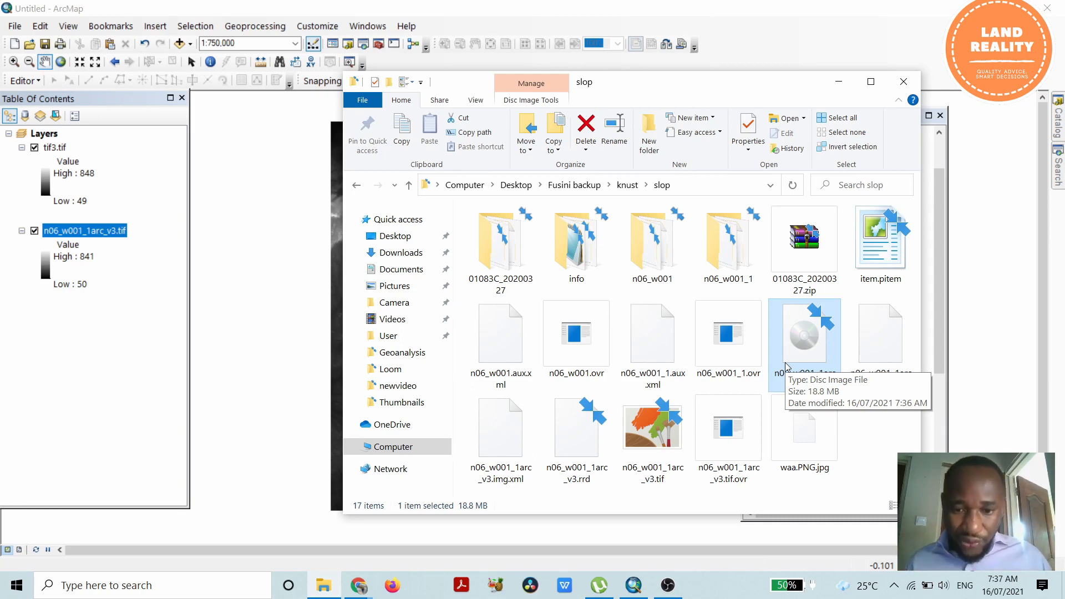
pyautogui.moveTo(359, 588)
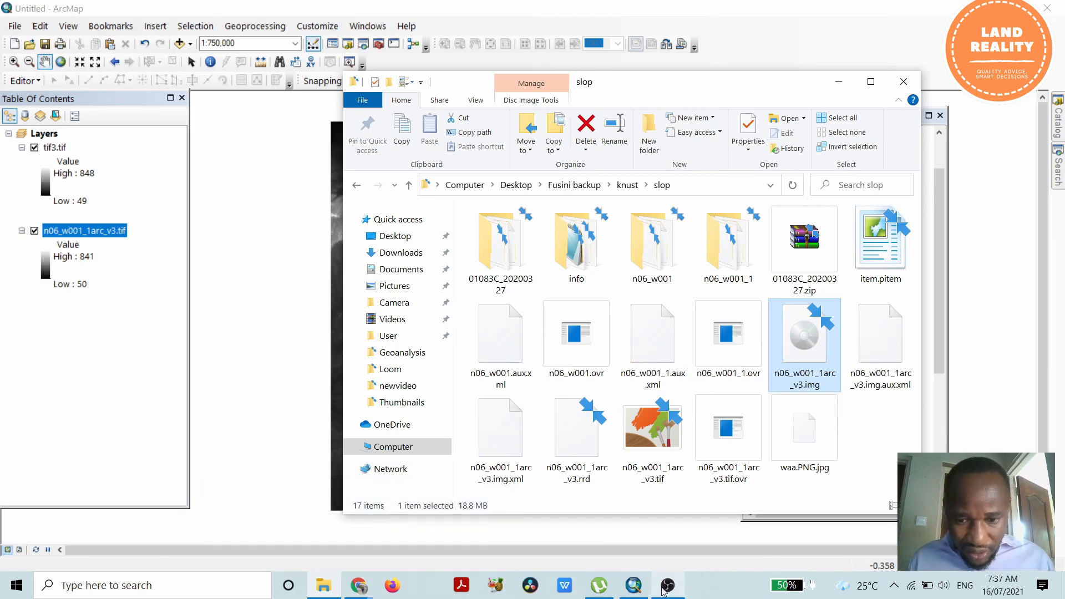
pyautogui.click(634, 587)
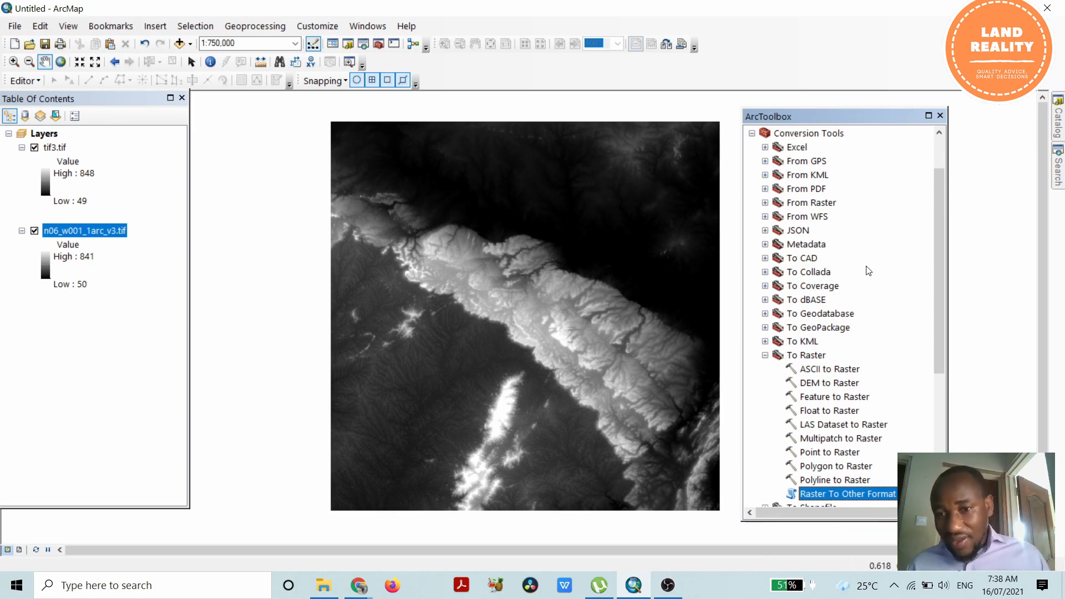
# - Close ArcToolbox and search the local tools for ASCII
pyautogui.click(941, 116)
pyautogui.moveTo(1061, 131)
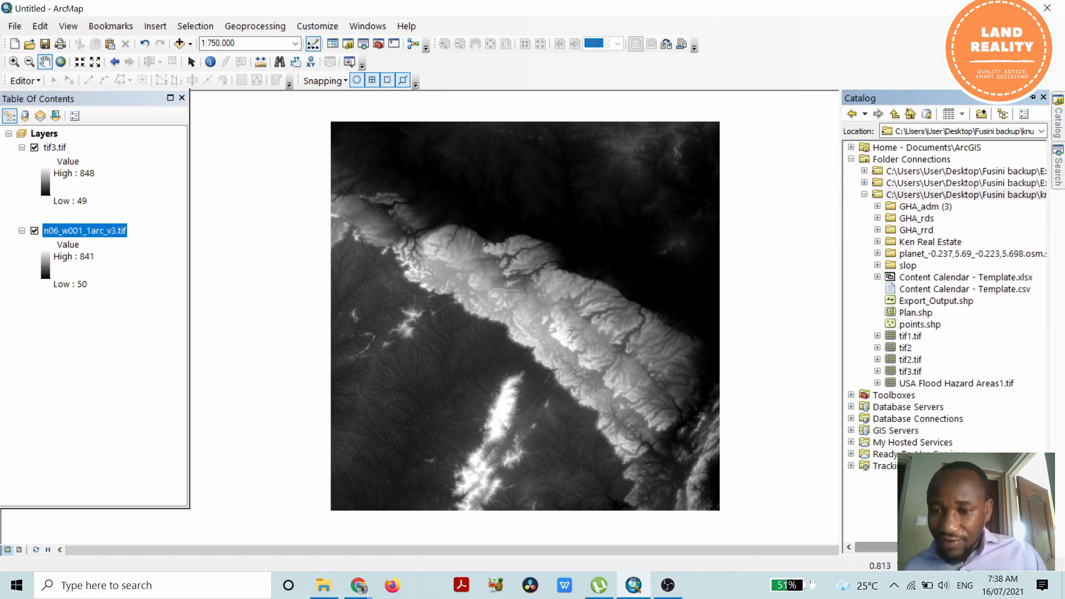
pyautogui.click(365, 45)
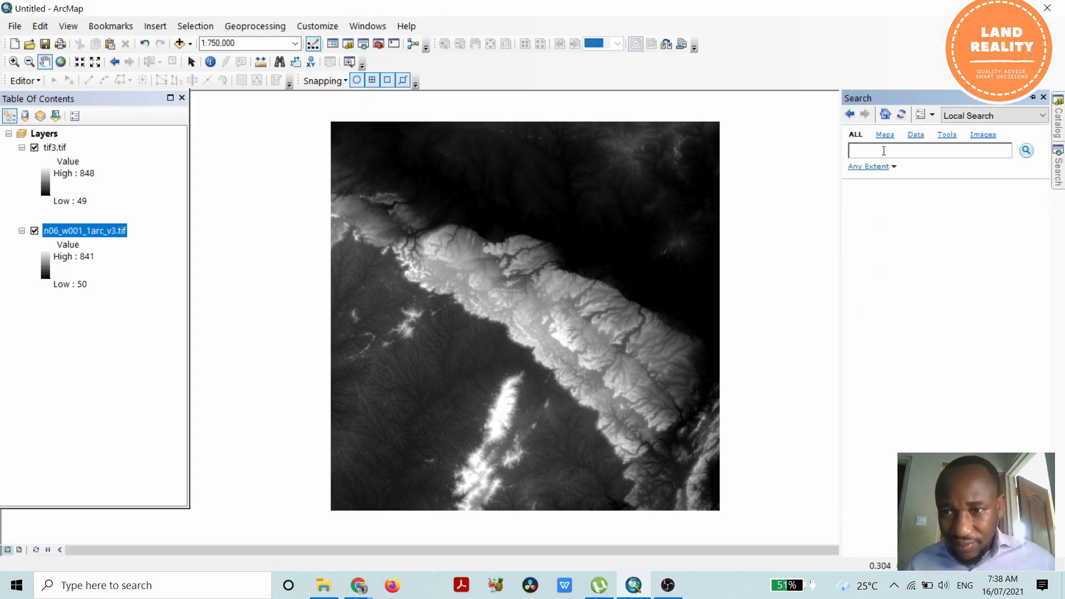
pyautogui.write('A')
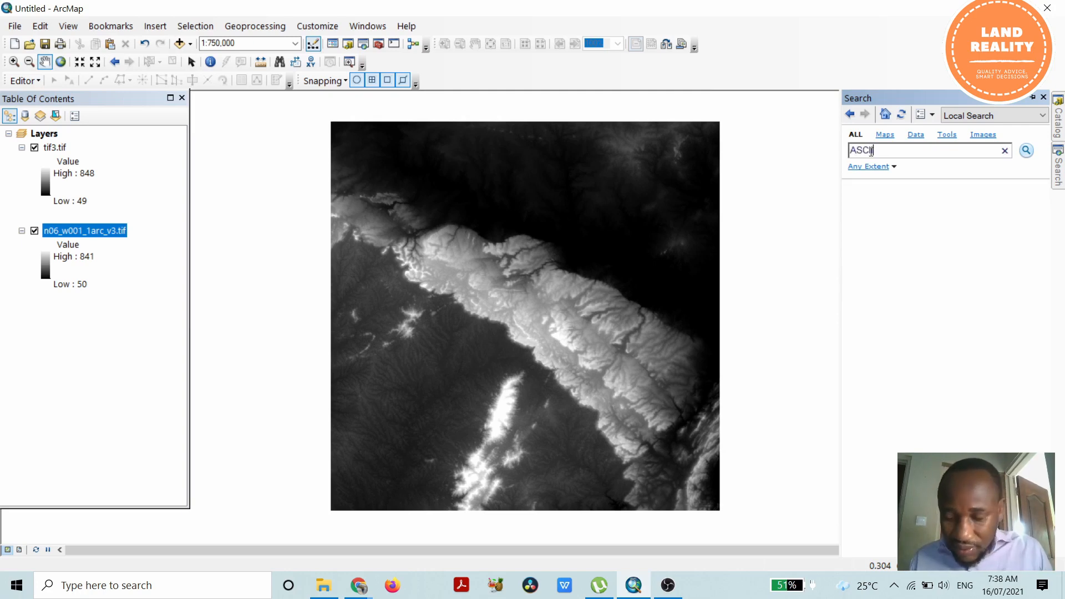
pyautogui.write('SCII')
pyautogui.press('Return')
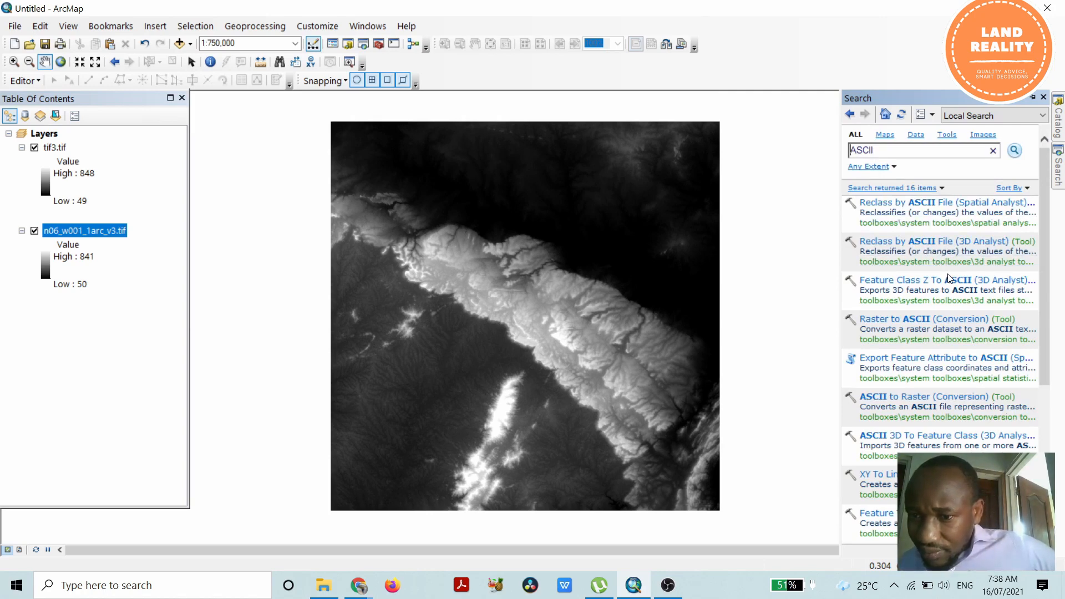
# - Run the Raster to ASCII conversion tool on n06_w001_1arc_v3.tif, keeping the default output text file path
pyautogui.click(912, 319)
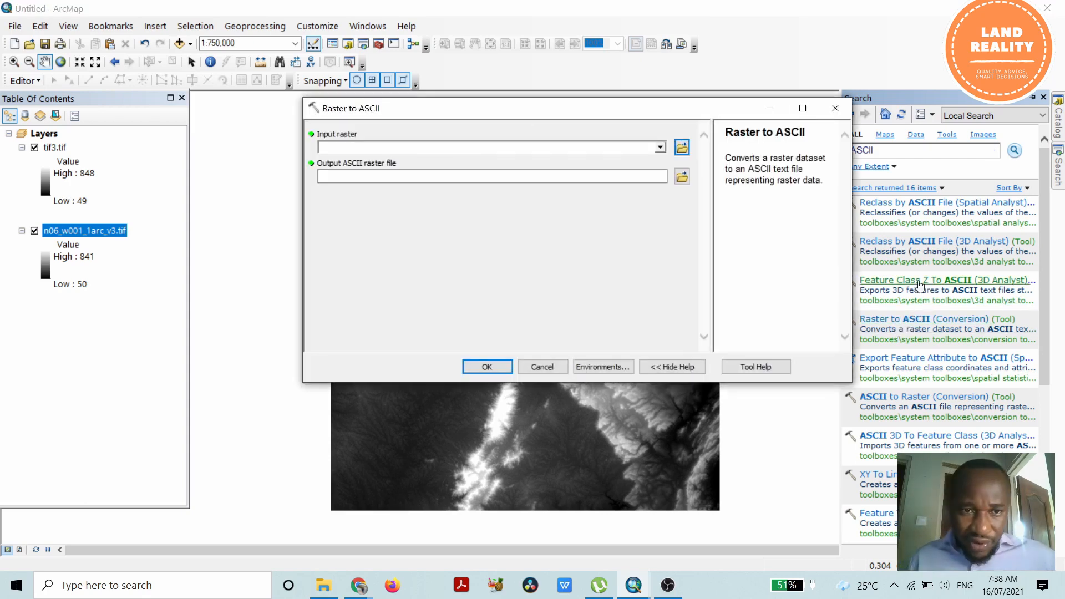
pyautogui.click(661, 147)
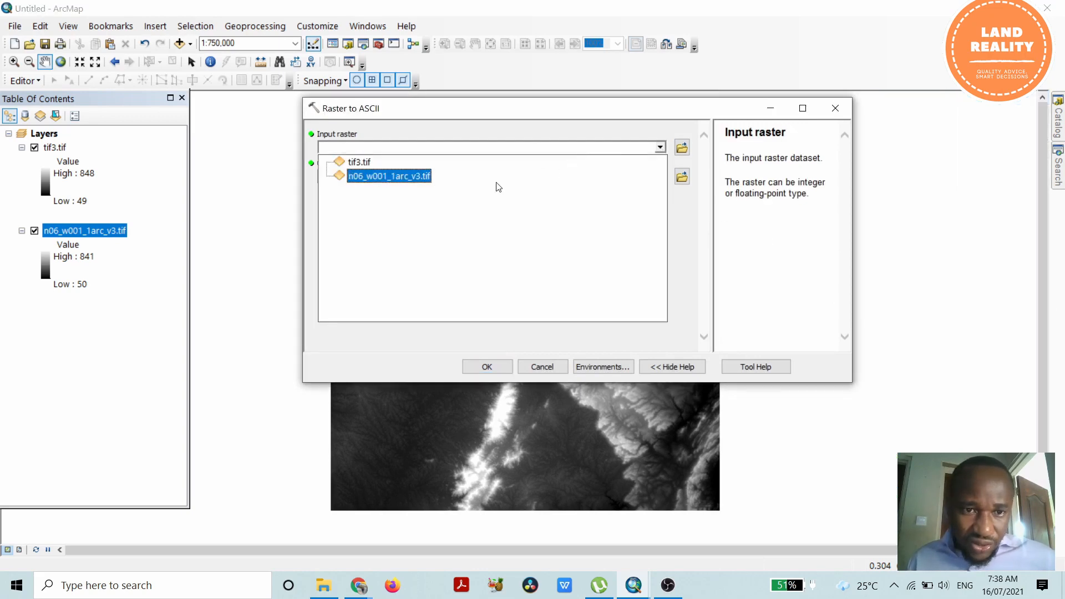
pyautogui.click(410, 176)
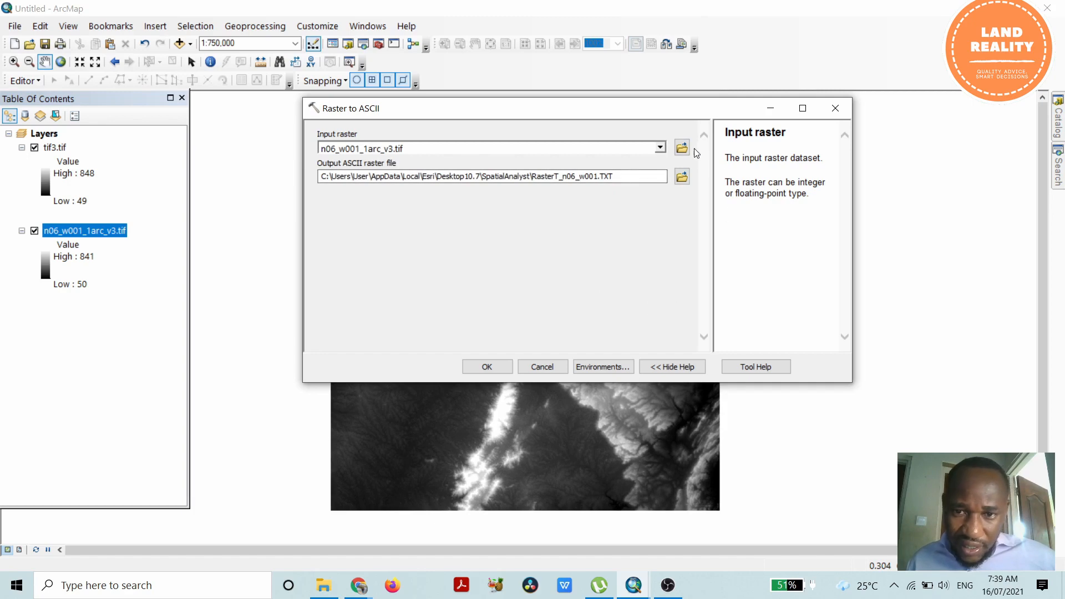
pyautogui.click(685, 183)
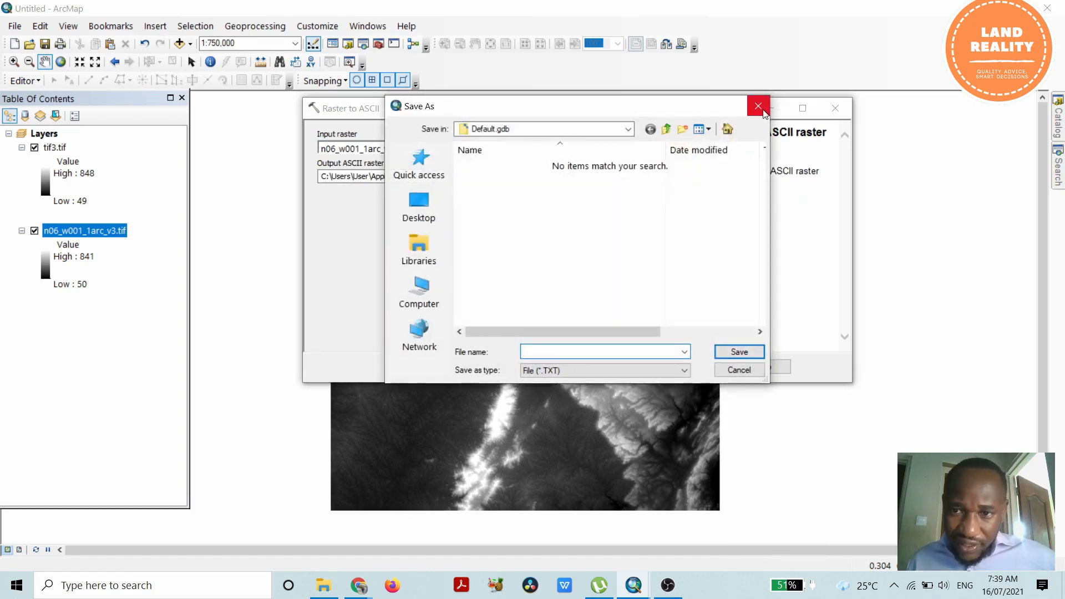
pyautogui.press('Escape')
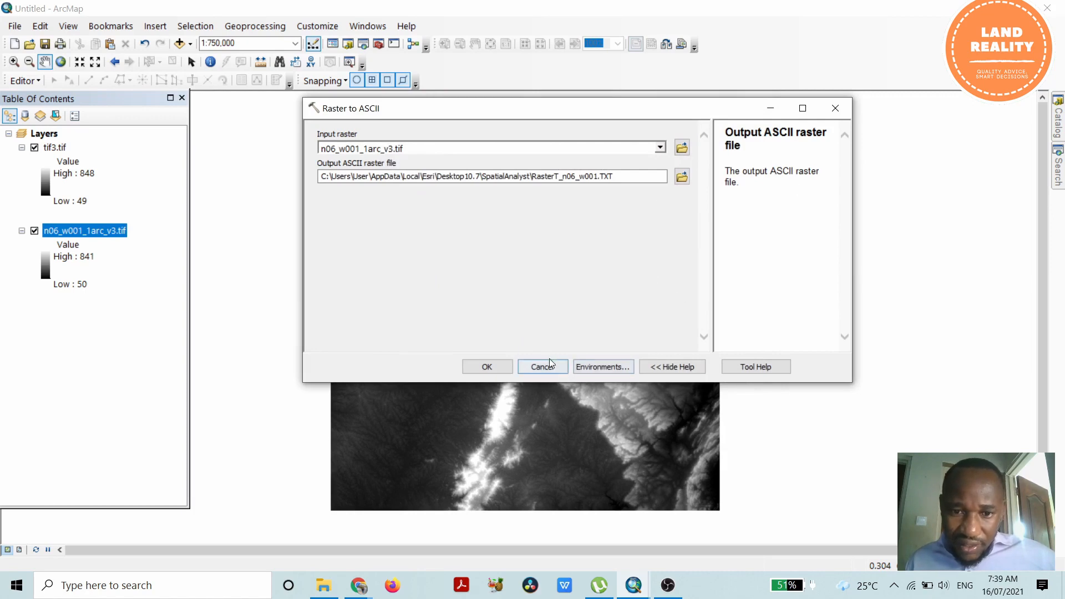
pyautogui.click(487, 368)
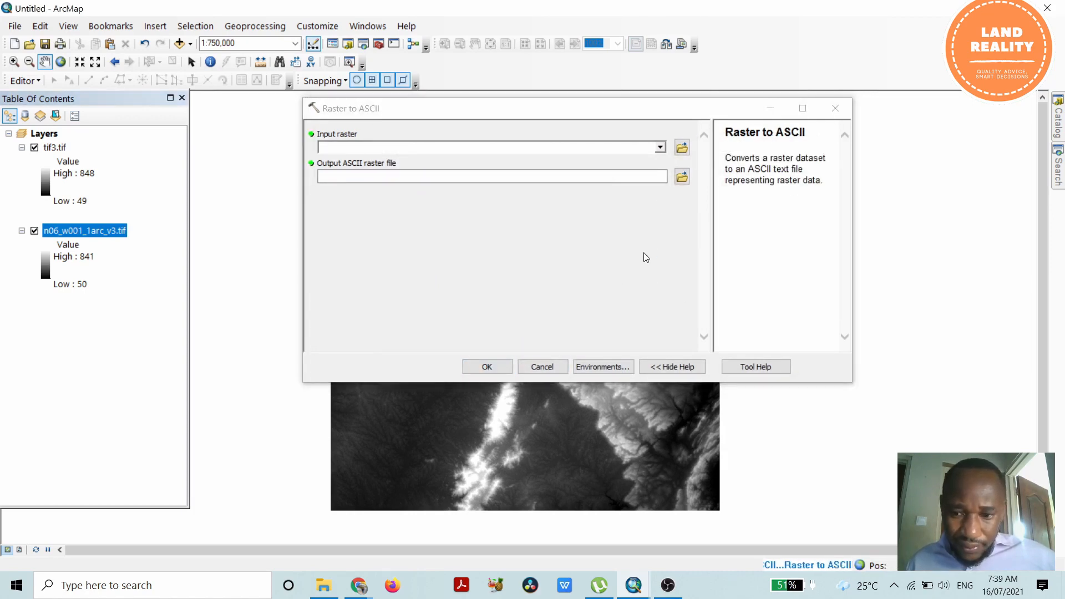
# - Dismiss the Raster to ASCII dialog and reopen ArcToolbox
pyautogui.click(835, 109)
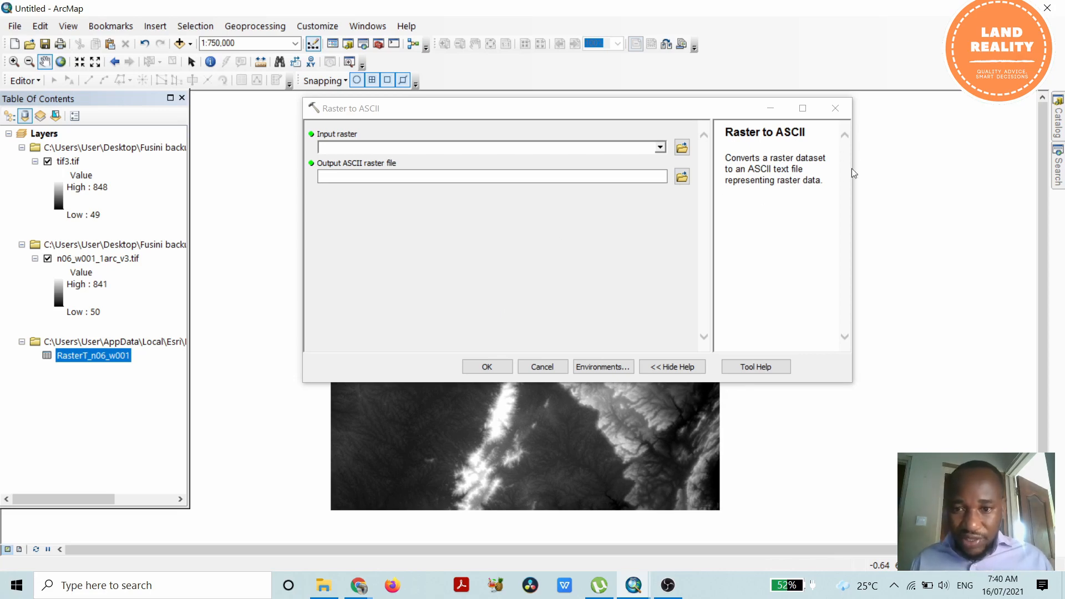
pyautogui.click(379, 44)
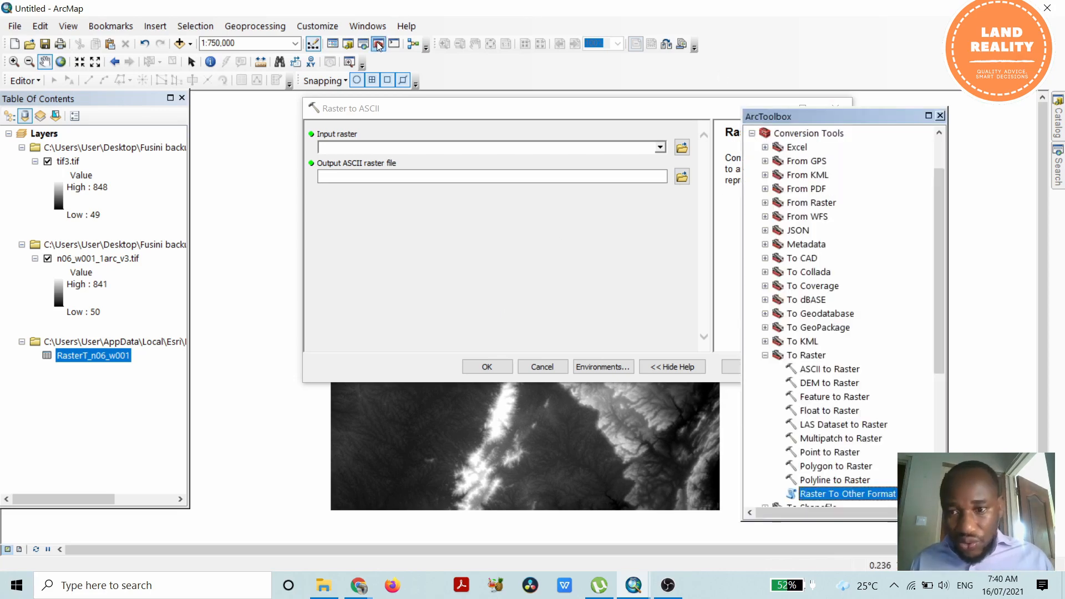